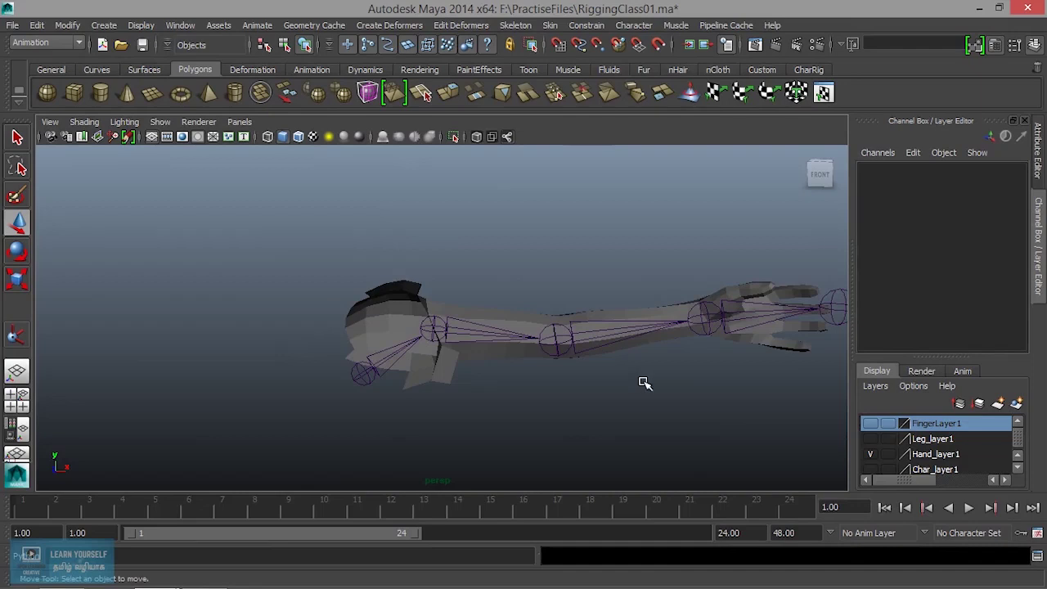
Frame the arm rig in the perspective view and switch the panel layout to Outliner/Persp
{"action": "right_click_drag", "start_coordinate": [643, 381], "coordinate": [500, 363], "text": "alt"}
{"action": "left_click_drag", "start_coordinate": [498, 363], "coordinate": [500, 378], "text": "alt"}
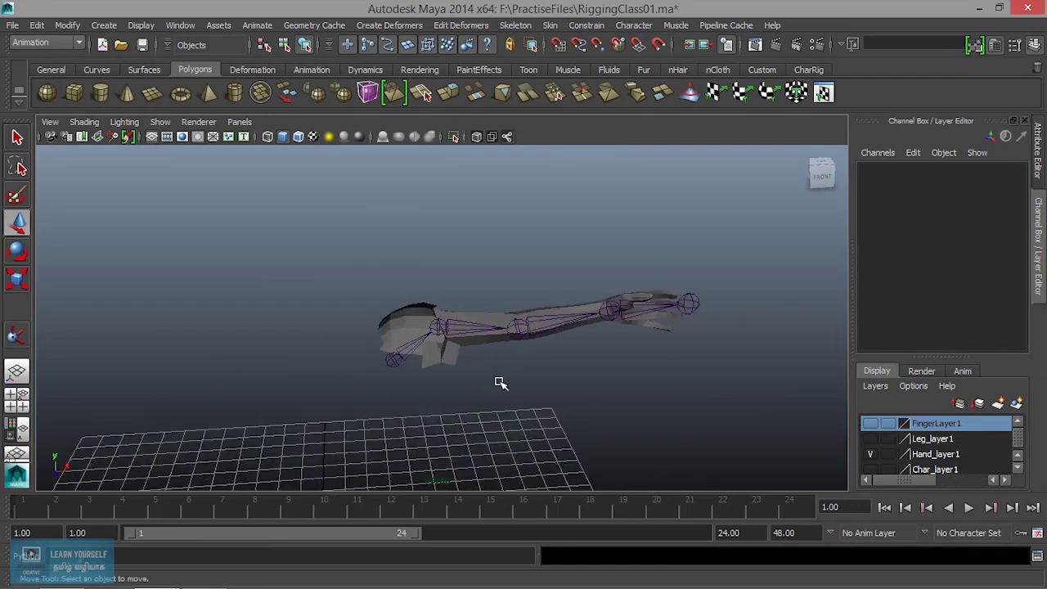
{"action": "left_click", "coordinate": [418, 311]}
{"action": "left_click", "coordinate": [402, 306]}
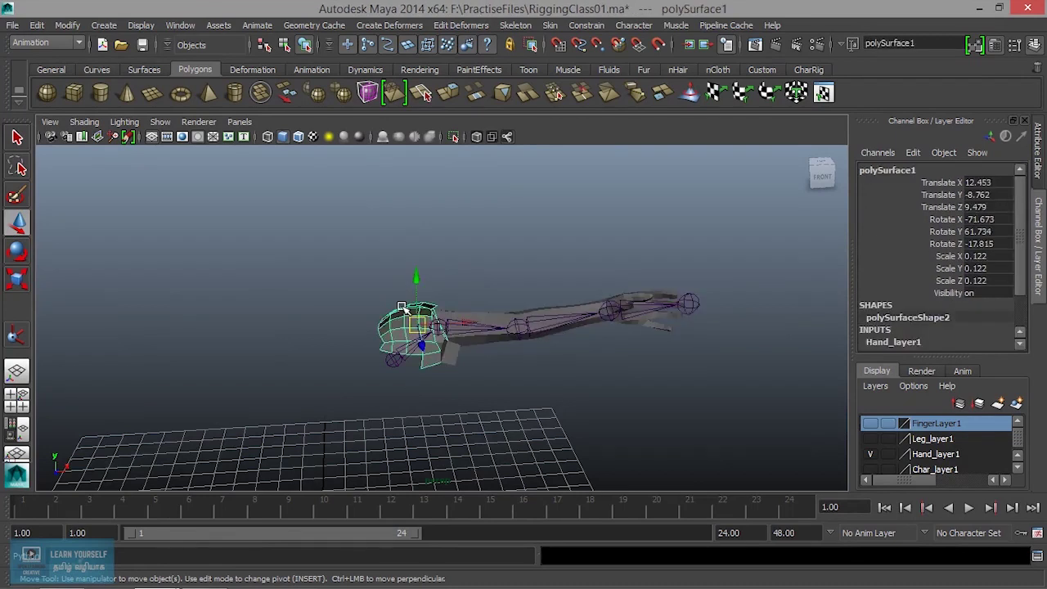
{"action": "mouse_move", "coordinate": [433, 365]}
{"action": "left_mouse_down", "text": "alt"}
{"action": "mouse_move", "coordinate": [580, 430]}
{"action": "mouse_move", "coordinate": [581, 360]}
{"action": "left_mouse_up", "text": "alt"}
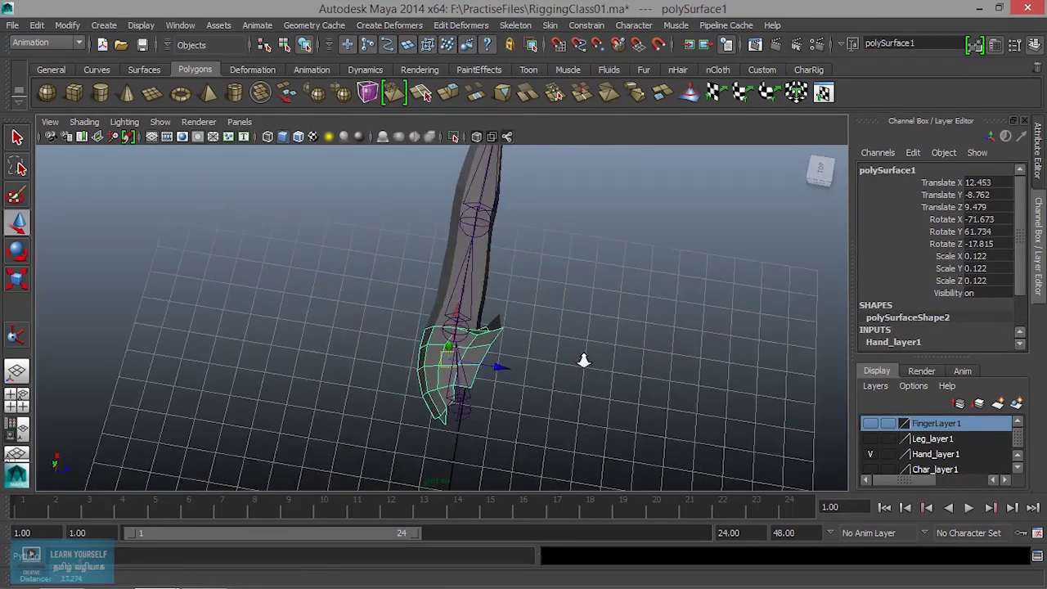
{"action": "key", "text": "space"}
{"action": "left_click_drag", "start_coordinate": [346, 293], "coordinate": [323, 306]}
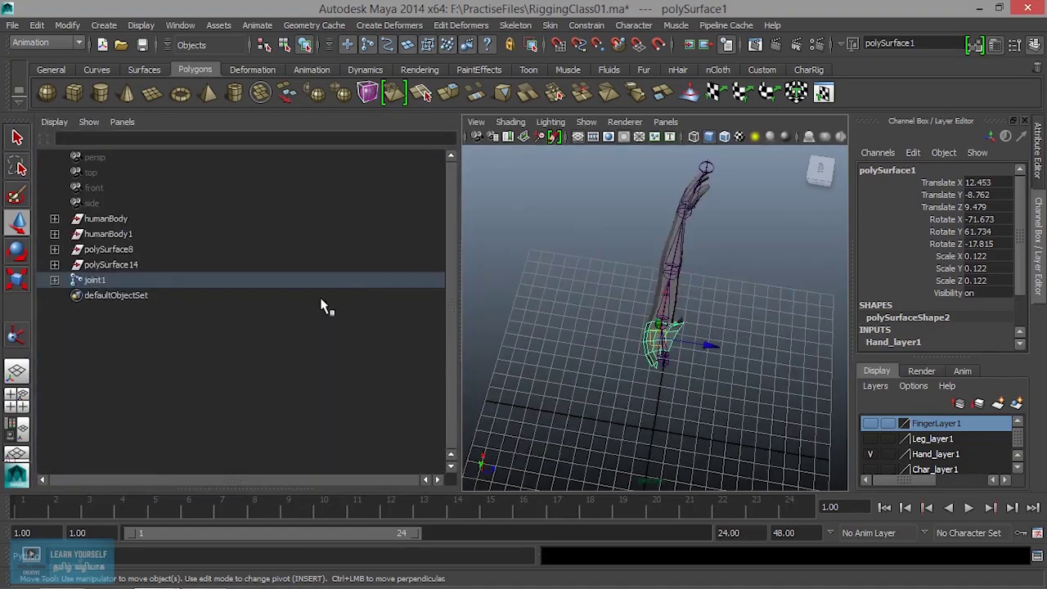
Identify polySurface14, polySurface8, humanBody1 and humanBody by selecting them in the Outliner
{"action": "left_click", "coordinate": [110, 265]}
{"action": "left_click", "coordinate": [117, 249]}
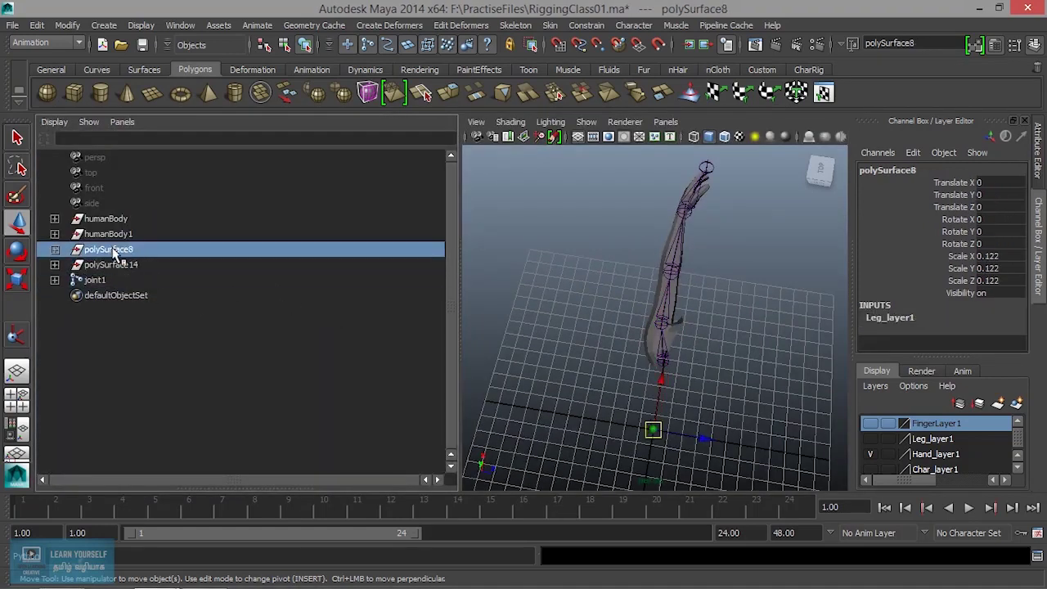
{"action": "left_click", "coordinate": [107, 234]}
{"action": "left_click", "coordinate": [106, 220]}
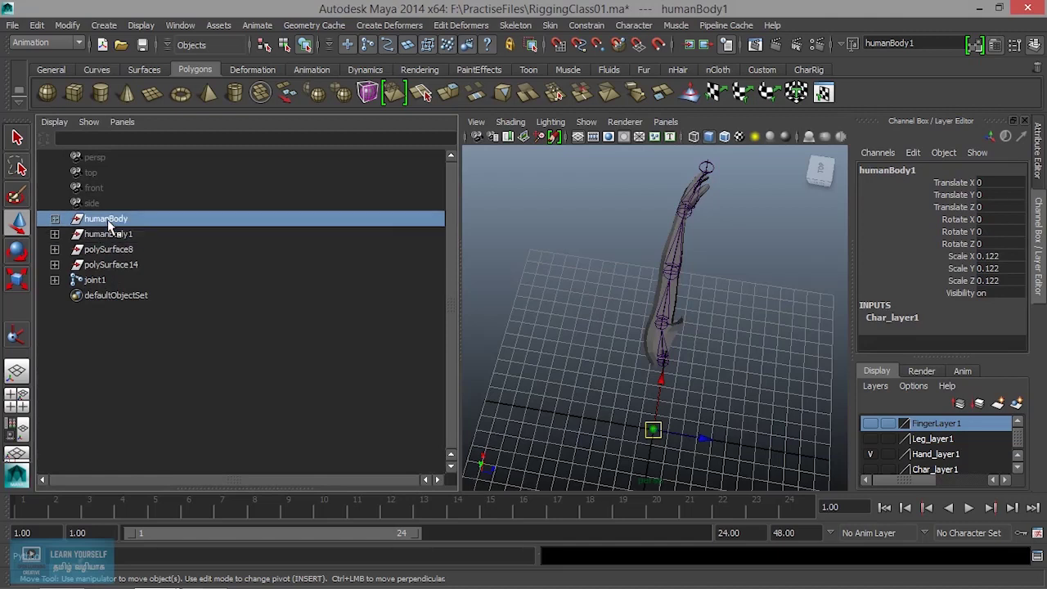
{"action": "left_click_drag", "start_coordinate": [636, 361], "coordinate": [584, 363], "text": "alt"}
{"action": "scroll", "coordinate": [585, 363], "scroll_direction": "up", "scroll_amount": 5}
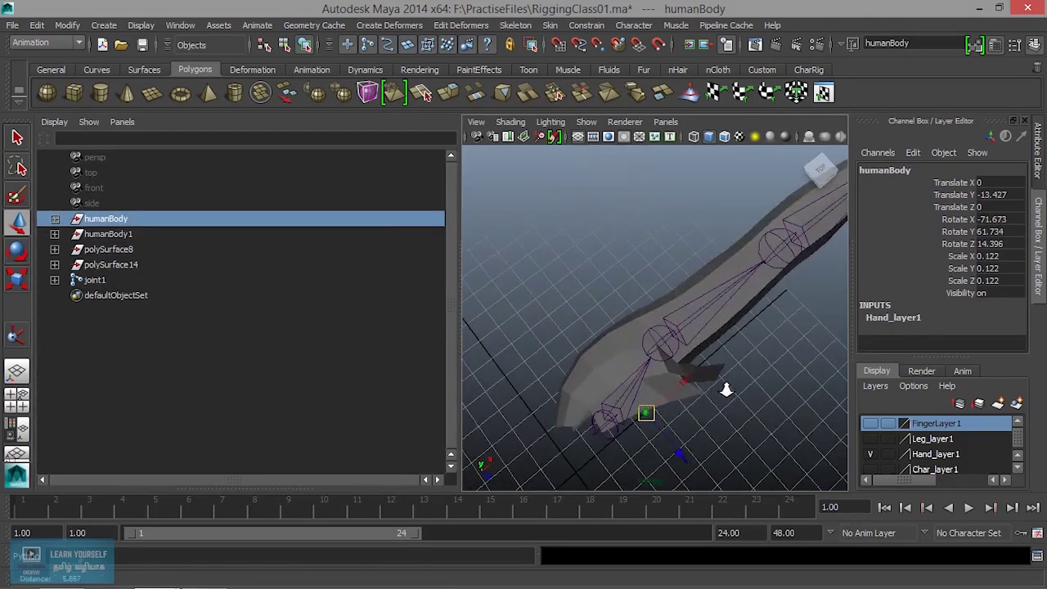
Select the shoulder mesh polySurface1 and unparent it with Shift+P
{"action": "left_click", "coordinate": [583, 357]}
{"action": "mouse_move", "coordinate": [680, 358]}
{"action": "middle_mouse_down", "text": "alt"}
{"action": "mouse_move", "coordinate": [602, 413]}
{"action": "mouse_move", "coordinate": [670, 289]}
{"action": "middle_mouse_up", "text": "alt"}
{"action": "scroll", "coordinate": [676, 381], "scroll_direction": "down", "scroll_amount": 5}
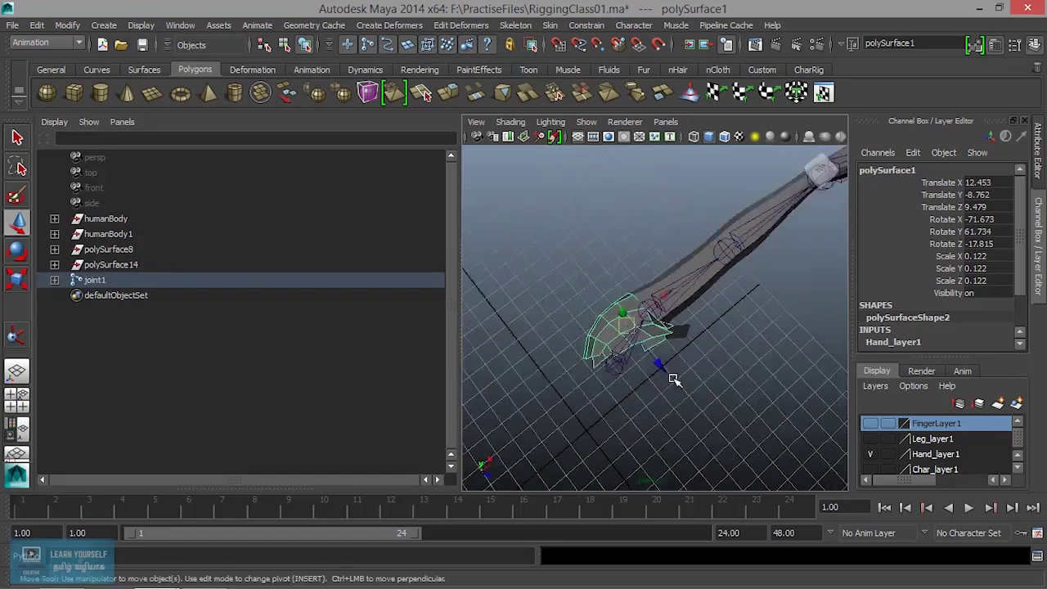
{"action": "mouse_move", "coordinate": [676, 381]}
{"action": "left_mouse_down", "text": "alt"}
{"action": "mouse_move", "coordinate": [652, 307]}
{"action": "mouse_move", "coordinate": [692, 313]}
{"action": "left_mouse_up", "text": "alt"}
{"action": "scroll", "coordinate": [692, 313], "scroll_direction": "up", "scroll_amount": 5}
{"action": "scroll", "coordinate": [731, 390], "scroll_direction": "up", "scroll_amount": 2}
{"action": "scroll", "coordinate": [667, 395], "scroll_direction": "down", "scroll_amount": 5}
{"action": "scroll", "coordinate": [667, 395], "scroll_direction": "up", "scroll_amount": 5}
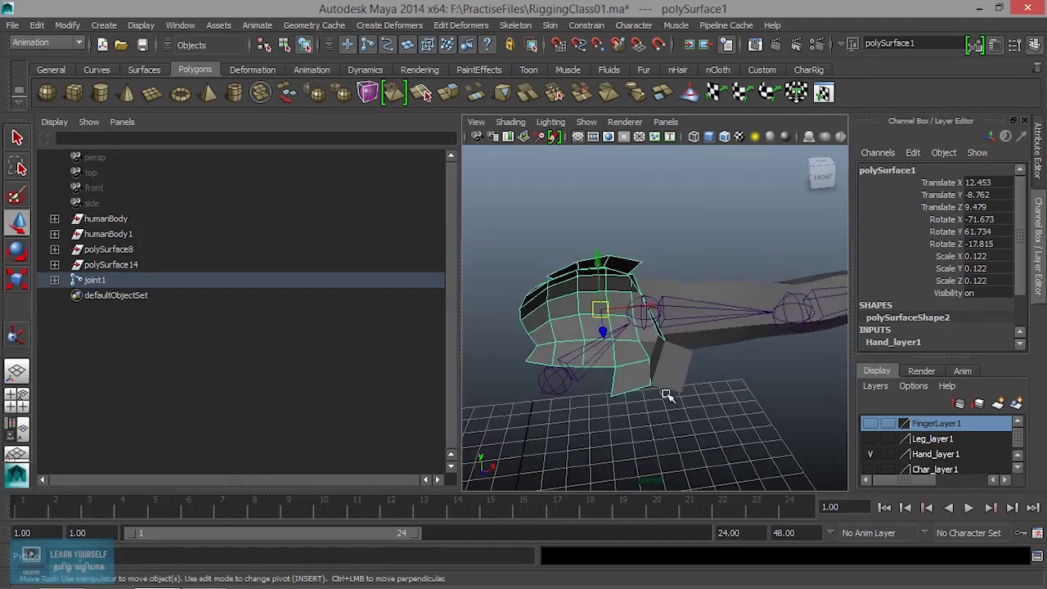
{"action": "left_click", "coordinate": [557, 383]}
{"action": "left_click", "coordinate": [589, 294]}
{"action": "key", "text": "shift+p"}
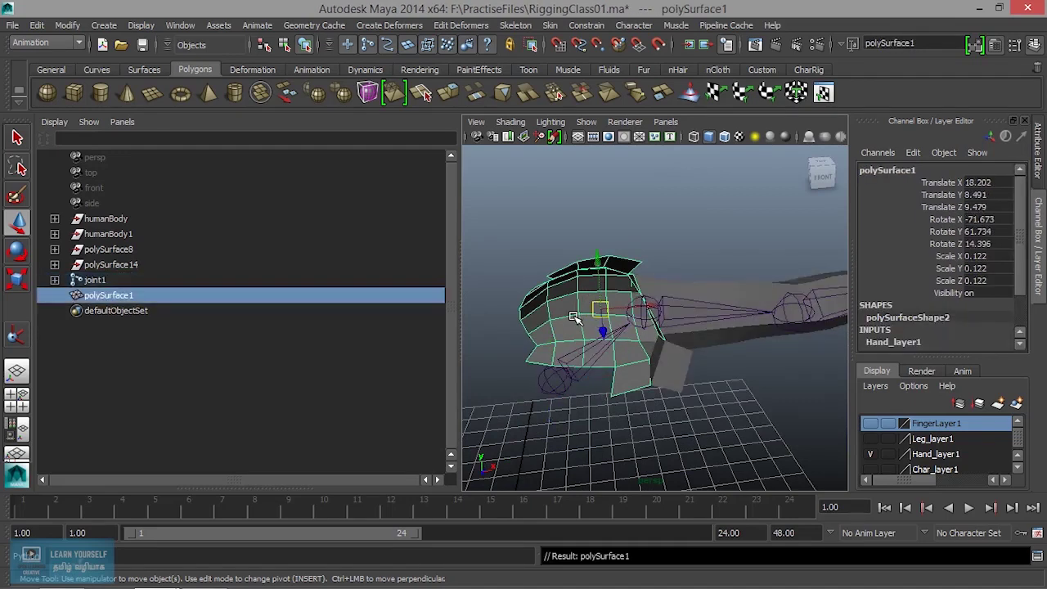
Unparent joint2 and joint3 to the scene's top level
{"action": "left_click", "coordinate": [697, 297]}
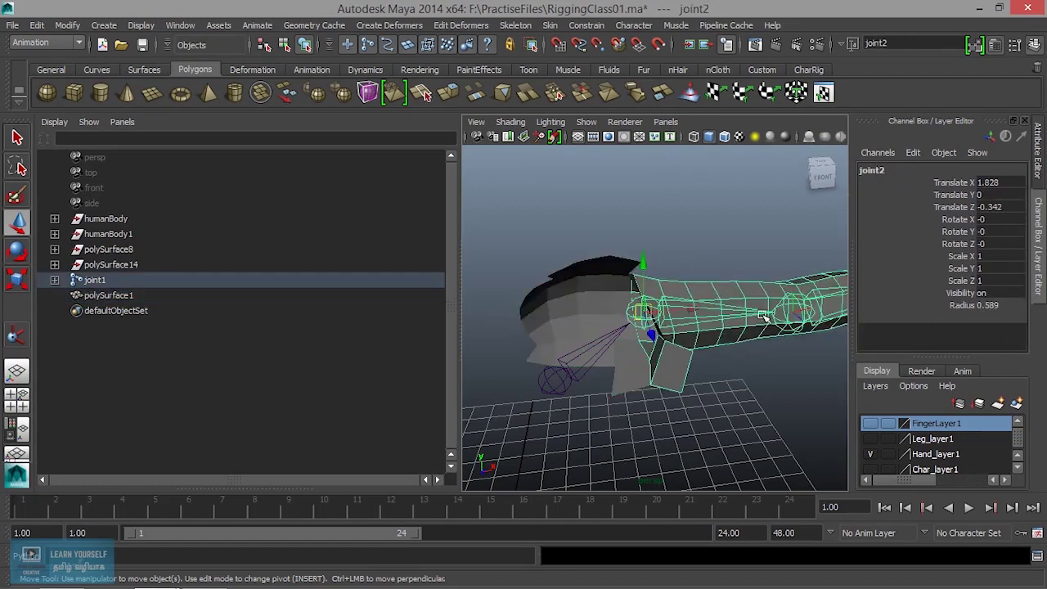
{"action": "left_click_drag", "start_coordinate": [696, 297], "coordinate": [652, 360], "text": "alt"}
{"action": "key", "text": "shift+p"}
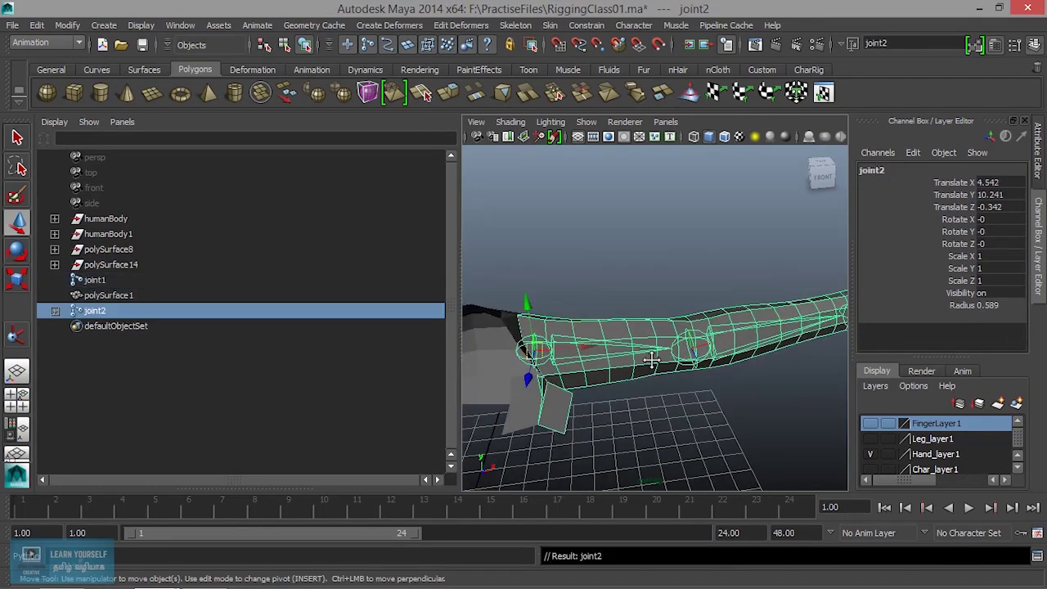
{"action": "left_click", "coordinate": [745, 312]}
{"action": "left_click_drag", "start_coordinate": [800, 345], "coordinate": [621, 424], "text": "alt"}
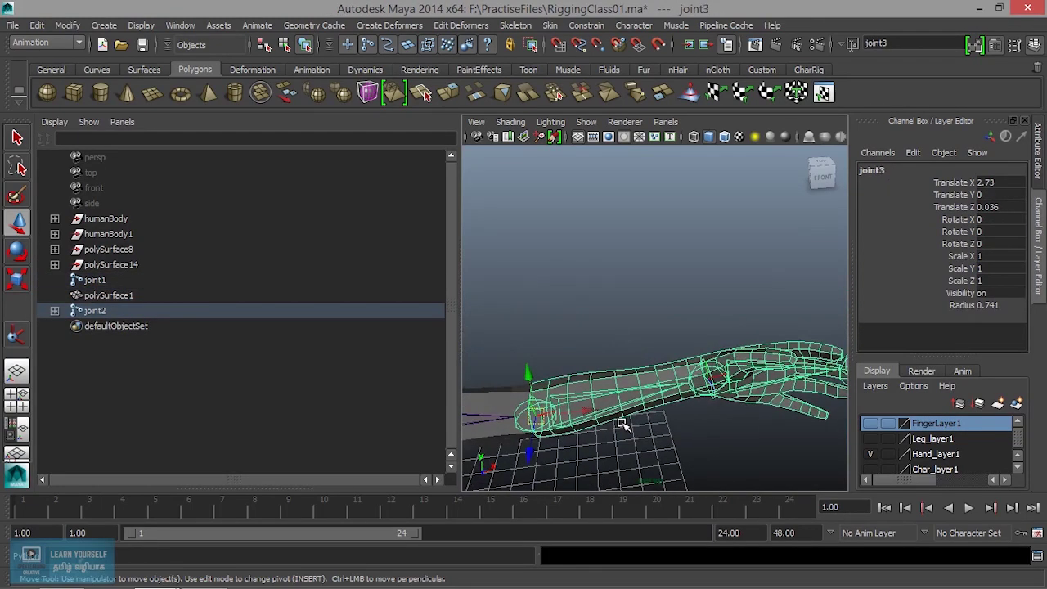
{"action": "key", "text": "shift+p"}
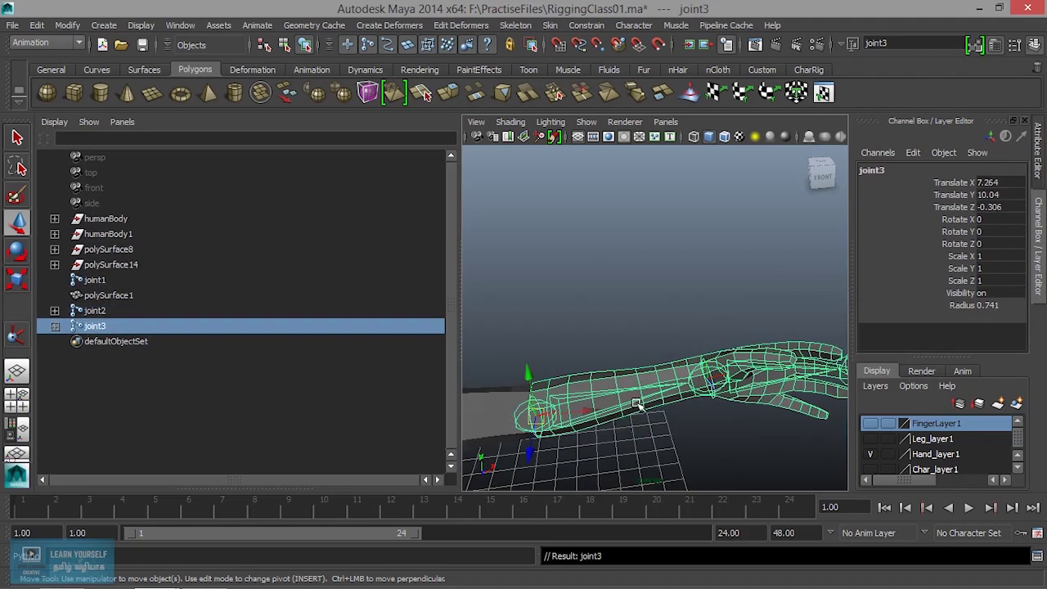
Unparent the hand mesh polySurface6, then select the end joint joint4
{"action": "left_click_drag", "start_coordinate": [628, 415], "coordinate": [694, 376], "text": "alt"}
{"action": "left_click", "coordinate": [712, 368]}
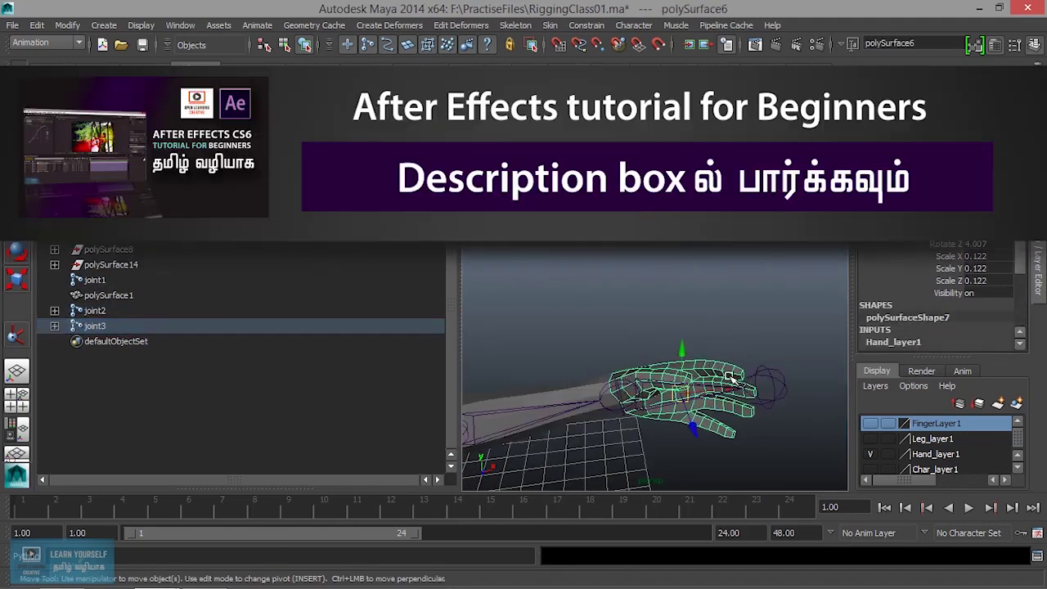
{"action": "key", "text": "shift+p"}
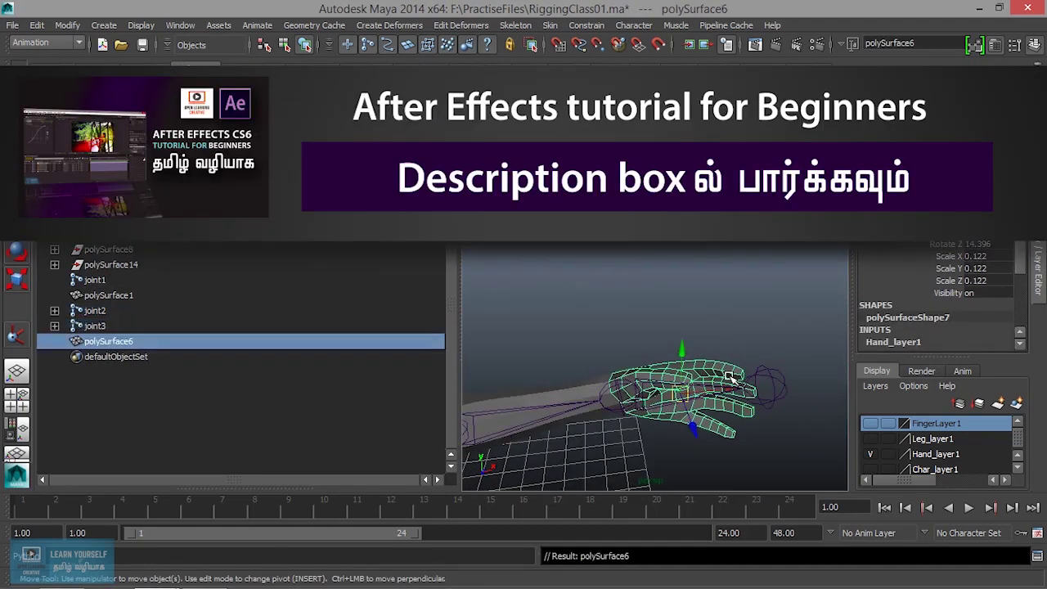
{"action": "left_click", "coordinate": [752, 384]}
{"action": "mouse_move", "coordinate": [732, 431]}
{"action": "left_mouse_down", "text": "alt"}
{"action": "mouse_move", "coordinate": [740, 420]}
{"action": "mouse_move", "coordinate": [680, 421]}
{"action": "mouse_move", "coordinate": [645, 374]}
{"action": "mouse_move", "coordinate": [771, 430]}
{"action": "left_mouse_up", "text": "alt"}
{"action": "middle_click_drag", "start_coordinate": [771, 430], "coordinate": [795, 413], "text": "alt"}
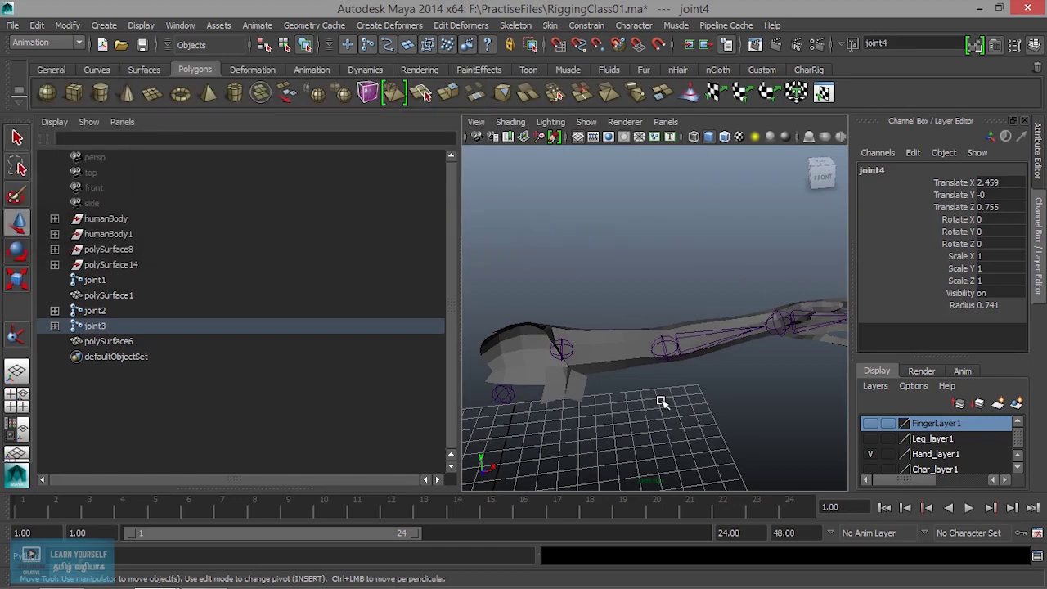
Undo the unparenting of joint2, joint3 and polySurface6
{"action": "key", "text": "ctrl+z"}
{"action": "key", "text": "ctrl+z"}
{"action": "key", "text": "ctrl+z"}
{"action": "key", "text": "ctrl+z"}
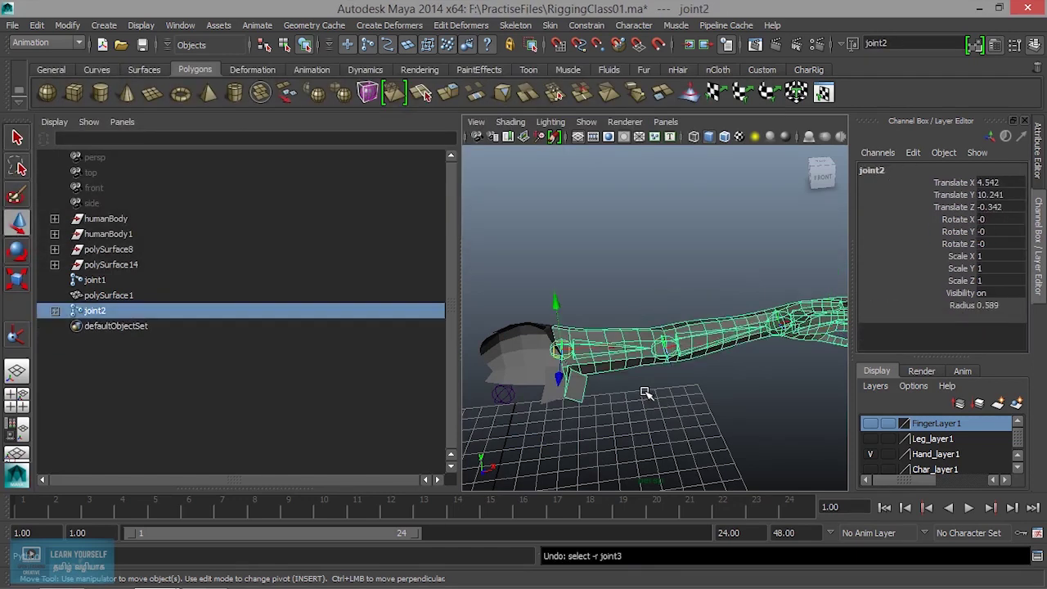
{"action": "left_click_drag", "start_coordinate": [550, 372], "coordinate": [573, 381], "text": "alt"}
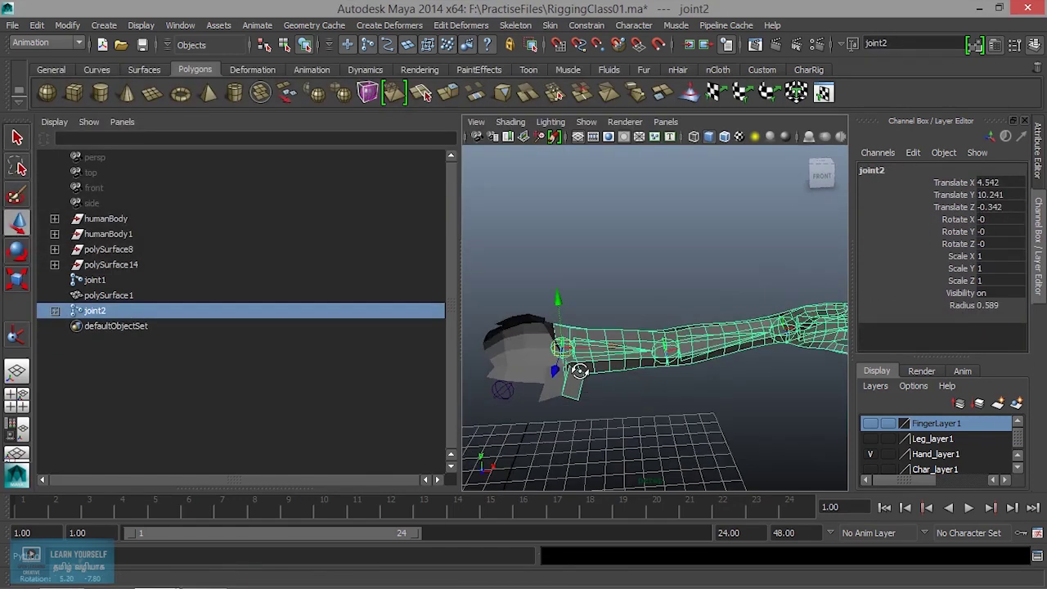
{"action": "key", "text": "ctrl+z"}
{"action": "key", "text": "ctrl+z"}
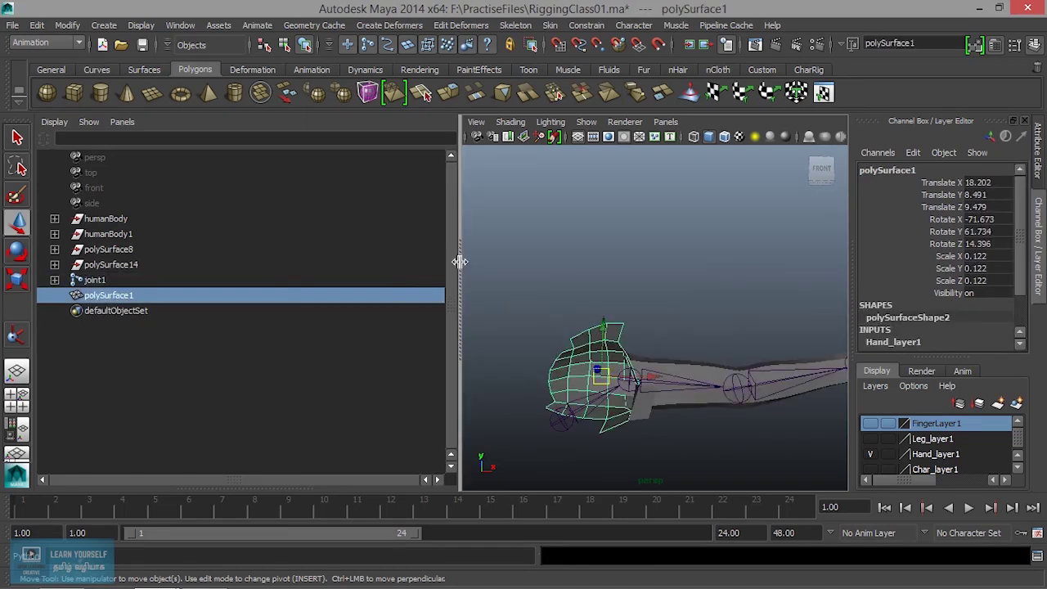
Widen the 3D view, turn off Show > Joints, and clear the selection
{"action": "left_click_drag", "start_coordinate": [457, 278], "coordinate": [227, 278]}
{"action": "left_click", "coordinate": [355, 121]}
{"action": "left_click", "coordinate": [384, 221]}
{"action": "mouse_move", "coordinate": [602, 369]}
{"action": "left_mouse_down", "text": "alt"}
{"action": "mouse_move", "coordinate": [532, 350]}
{"action": "mouse_move", "coordinate": [590, 397]}
{"action": "left_mouse_up", "text": "alt"}
{"action": "scroll", "coordinate": [533, 350], "scroll_direction": "down", "scroll_amount": 5}
{"action": "left_click", "coordinate": [547, 346]}
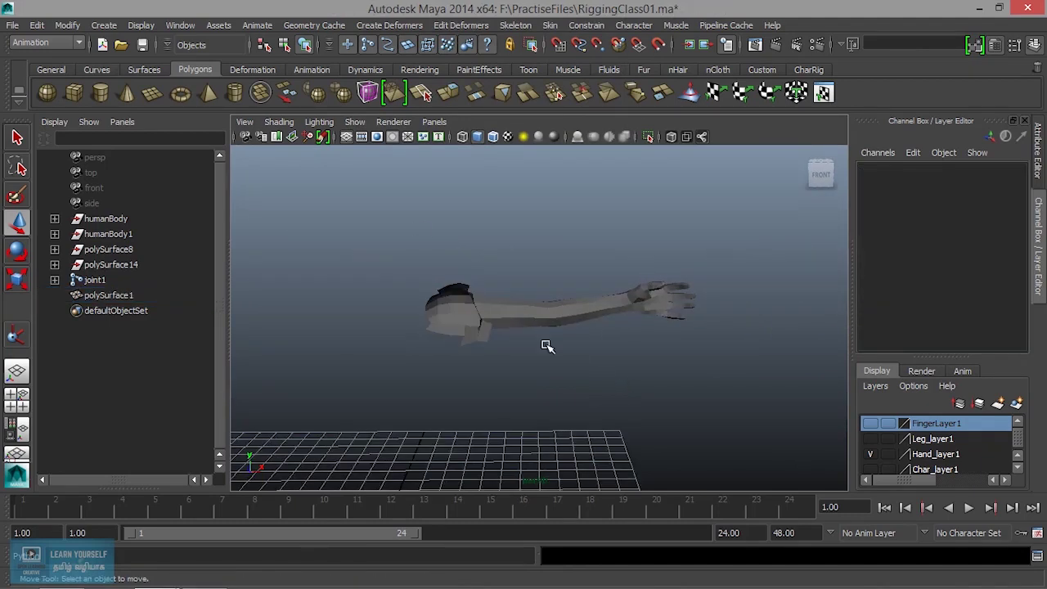
Repeat the unparent on the arm mesh so polySurface6, 5 and 3 become top-level
{"action": "left_click_drag", "start_coordinate": [577, 352], "coordinate": [832, 425]}
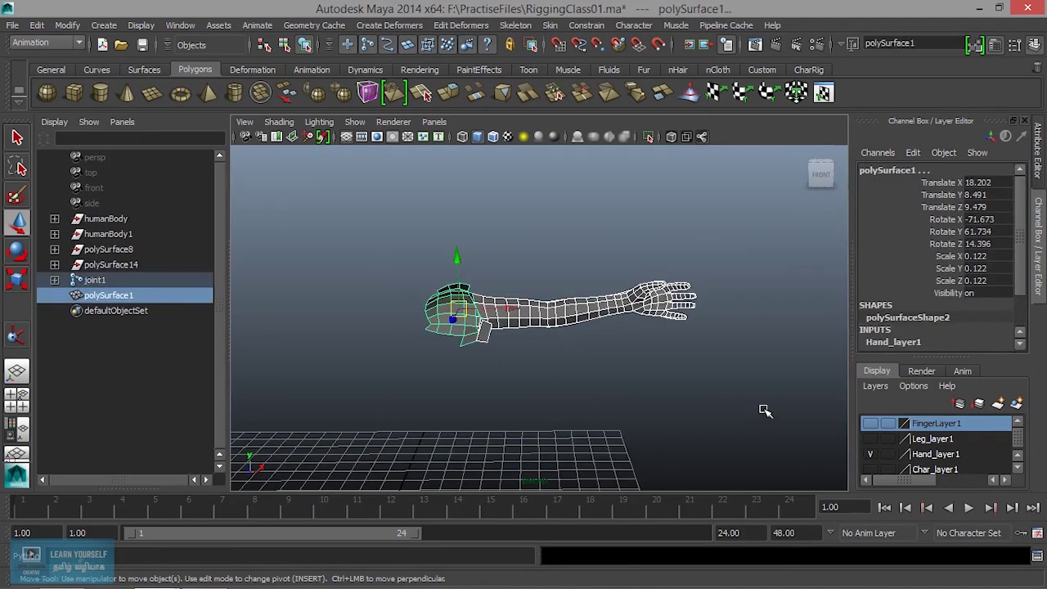
{"action": "key", "text": "g"}
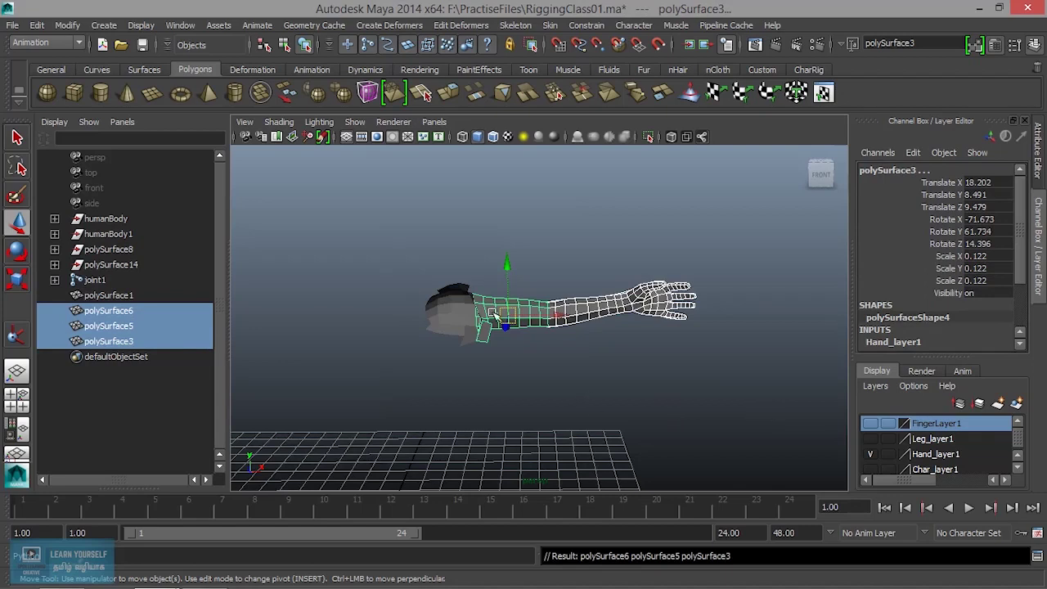
{"action": "left_click", "coordinate": [656, 423]}
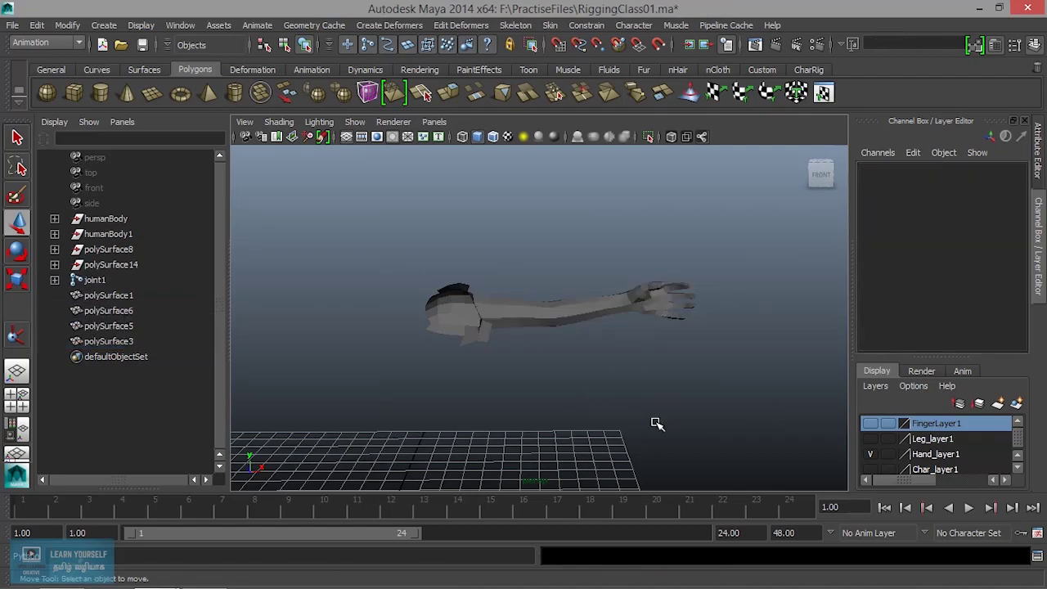
Expand joint1, joint2 and joint3 in the Outliner to reveal joint5, opening the Show menu
{"action": "left_click", "coordinate": [54, 280]}
{"action": "left_click", "coordinate": [70, 295]}
{"action": "left_click", "coordinate": [85, 311]}
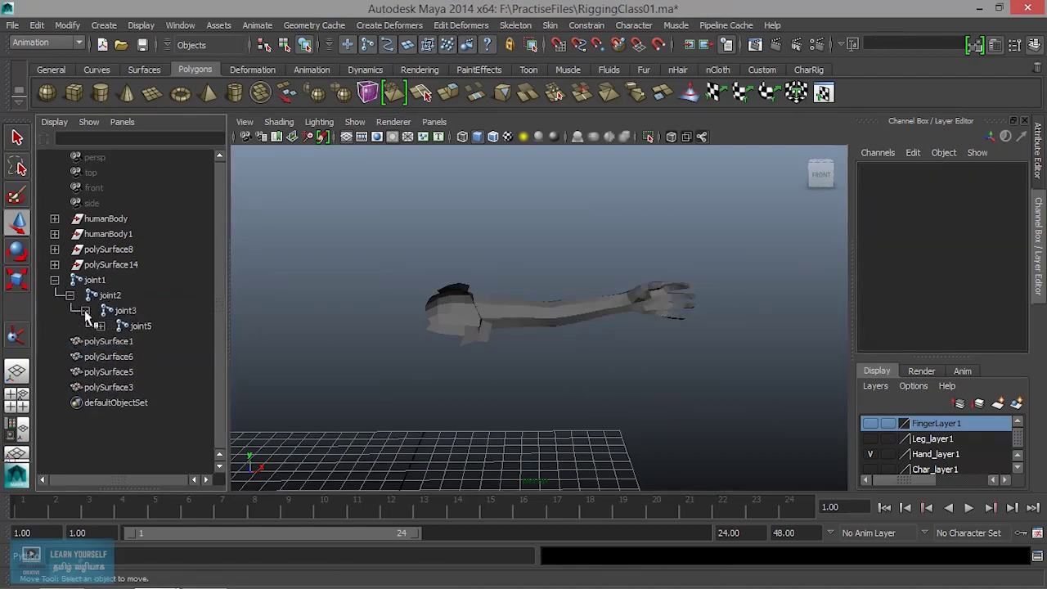
{"action": "left_click", "coordinate": [351, 122]}
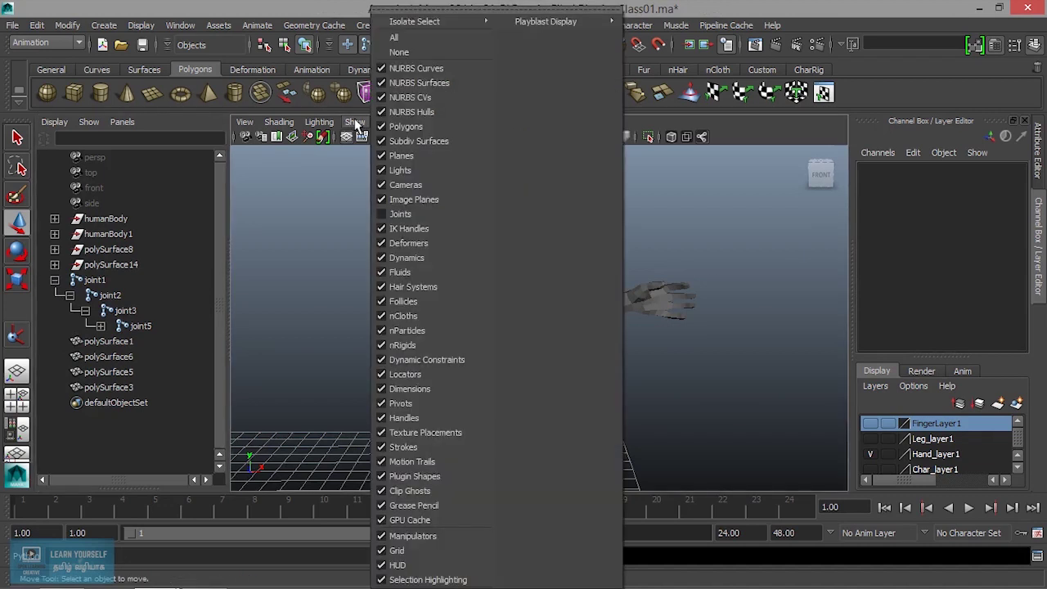
Turn Show > Joints back on and undo an accidental move of joint1
{"action": "left_click", "coordinate": [406, 47]}
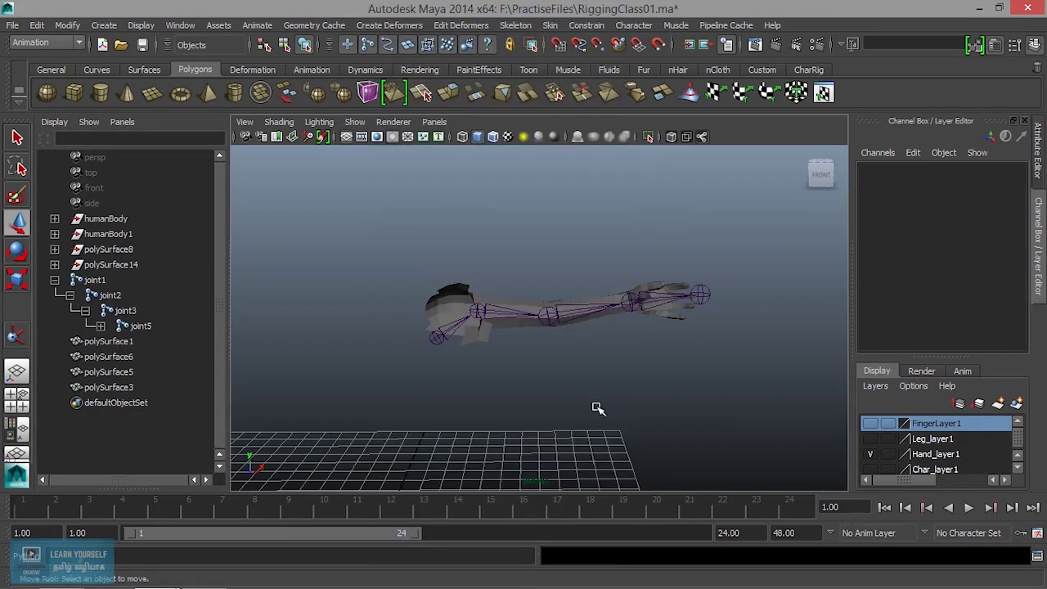
{"action": "mouse_move", "coordinate": [472, 393]}
{"action": "left_mouse_down", "text": "alt"}
{"action": "mouse_move", "coordinate": [523, 413]}
{"action": "mouse_move", "coordinate": [473, 385]}
{"action": "left_mouse_up", "text": "alt"}
{"action": "left_click", "coordinate": [455, 374]}
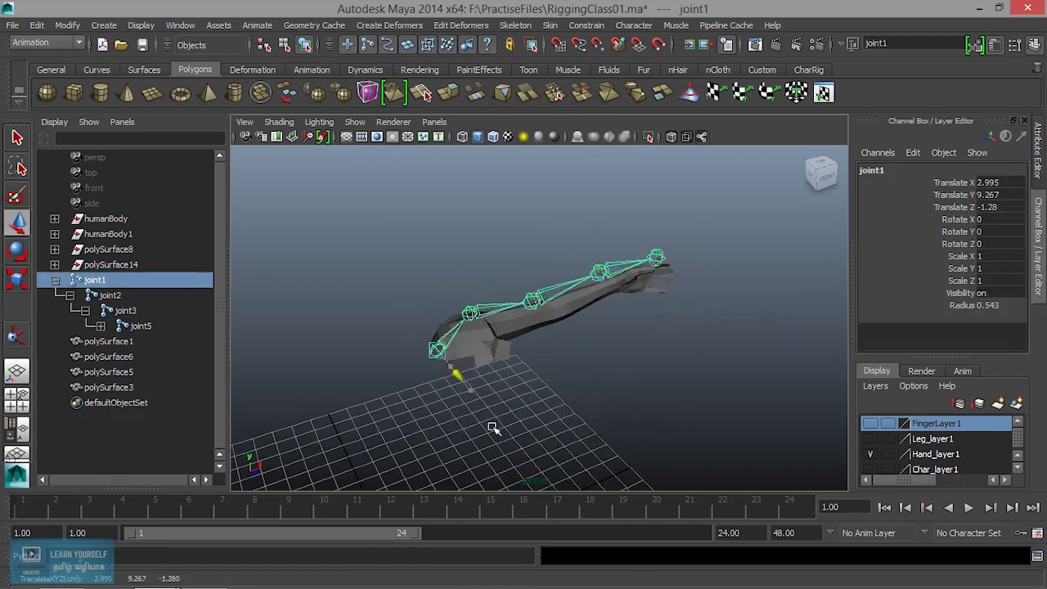
{"action": "key", "text": "ctrl+z"}
{"action": "left_click", "coordinate": [567, 351]}
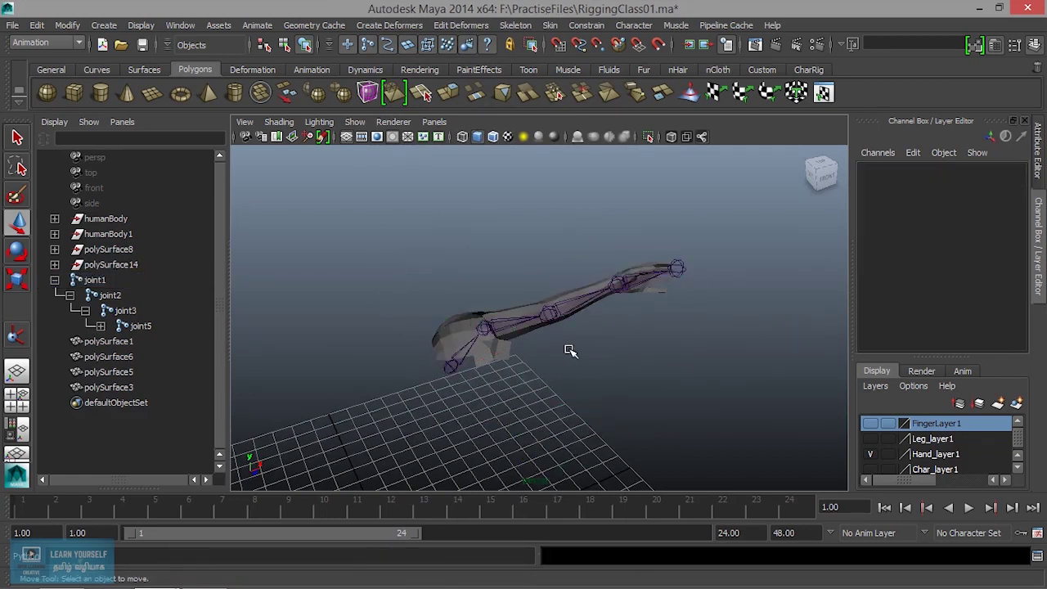
View the arm from the front and select the joint1 chain
{"action": "scroll", "coordinate": [568, 350], "scroll_direction": "up", "scroll_amount": 3}
{"action": "scroll", "coordinate": [581, 336], "scroll_direction": "up", "scroll_amount": 3}
{"action": "mouse_move", "coordinate": [581, 336]}
{"action": "left_mouse_down", "text": "alt"}
{"action": "mouse_move", "coordinate": [629, 346]}
{"action": "mouse_move", "coordinate": [582, 316]}
{"action": "mouse_move", "coordinate": [622, 338]}
{"action": "mouse_move", "coordinate": [619, 384]}
{"action": "left_mouse_up", "text": "alt"}
{"action": "scroll", "coordinate": [620, 383], "scroll_direction": "down", "scroll_amount": 3}
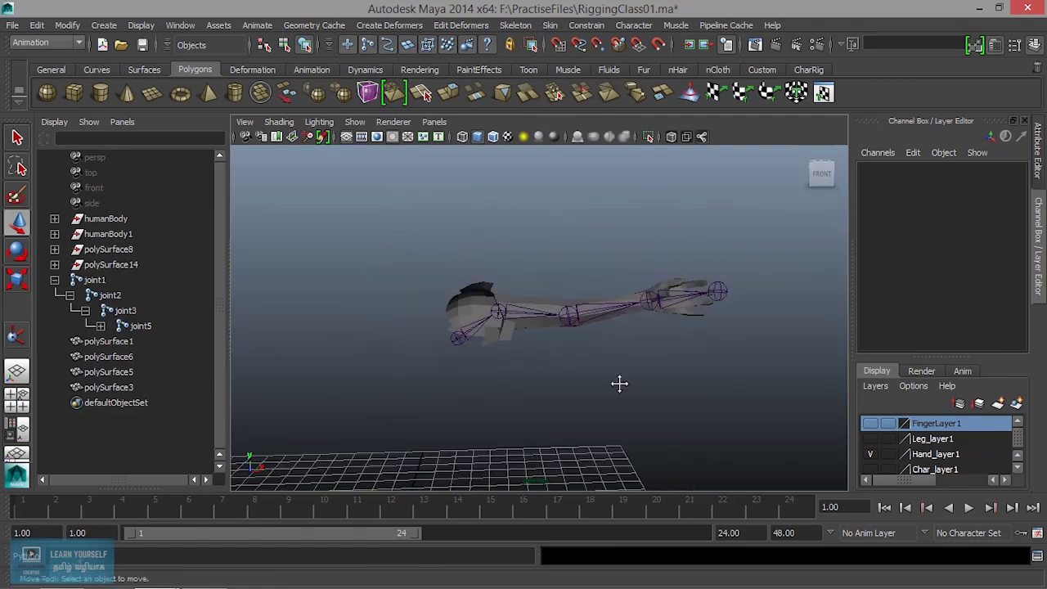
{"action": "left_click", "coordinate": [457, 339]}
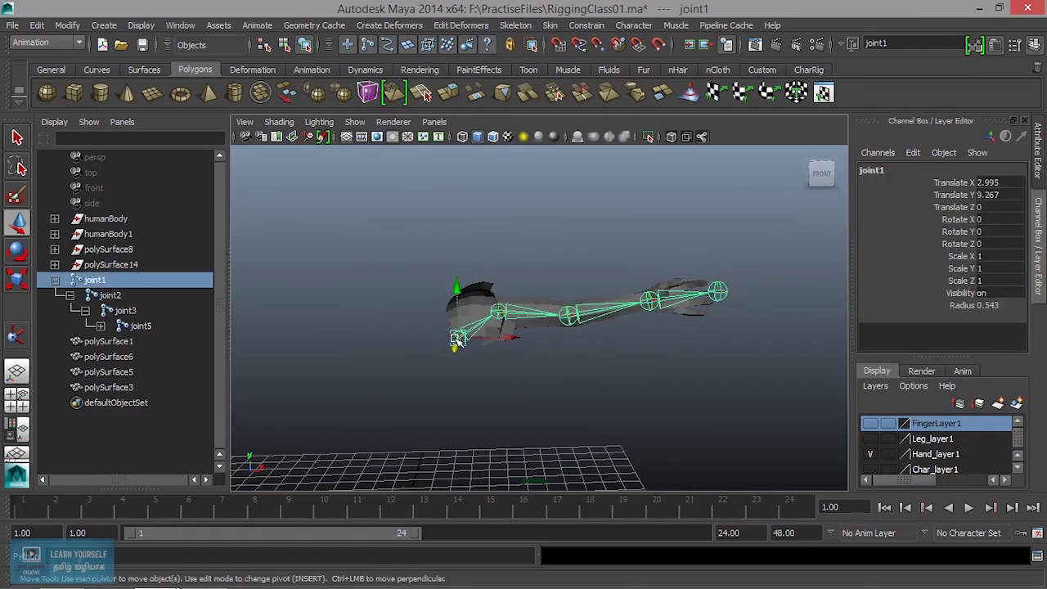
Group polySurface1, polySurface6, polySurface5 and polySurface3 into group1
{"action": "left_click", "coordinate": [102, 342]}
{"action": "left_click", "coordinate": [112, 389], "text": "shift"}
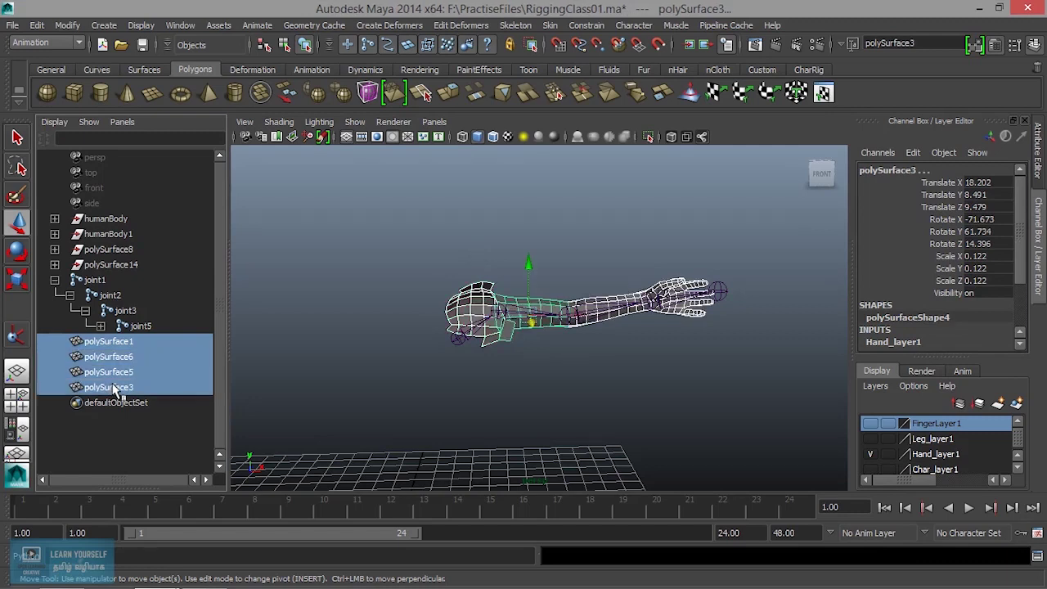
{"action": "key", "text": "ctrl+g"}
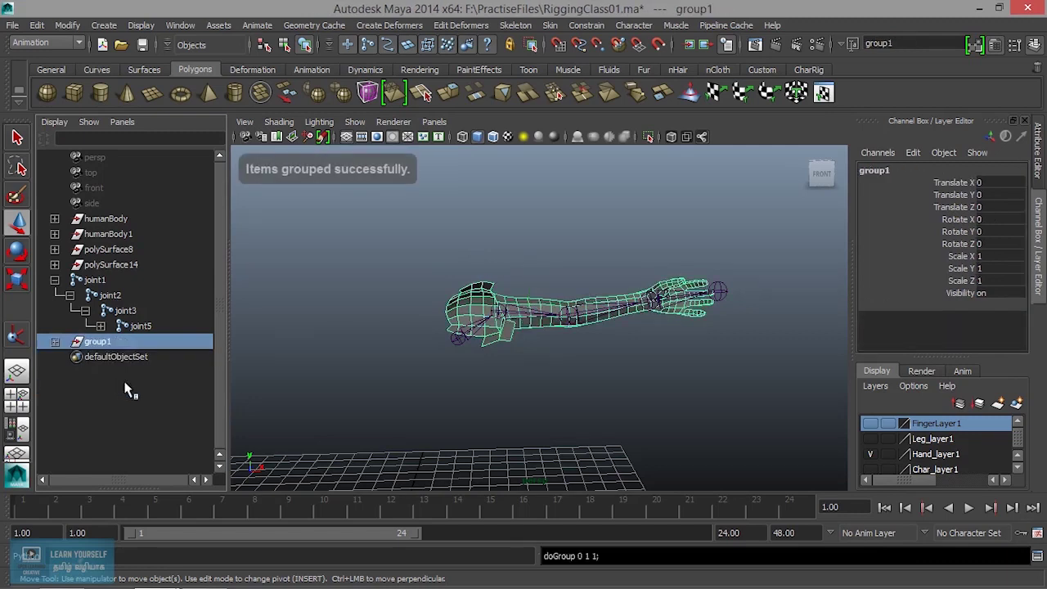
Duplicate the group as group2 and set its Scale X to -1 to mirror it
{"action": "key", "text": "ctrl+d"}
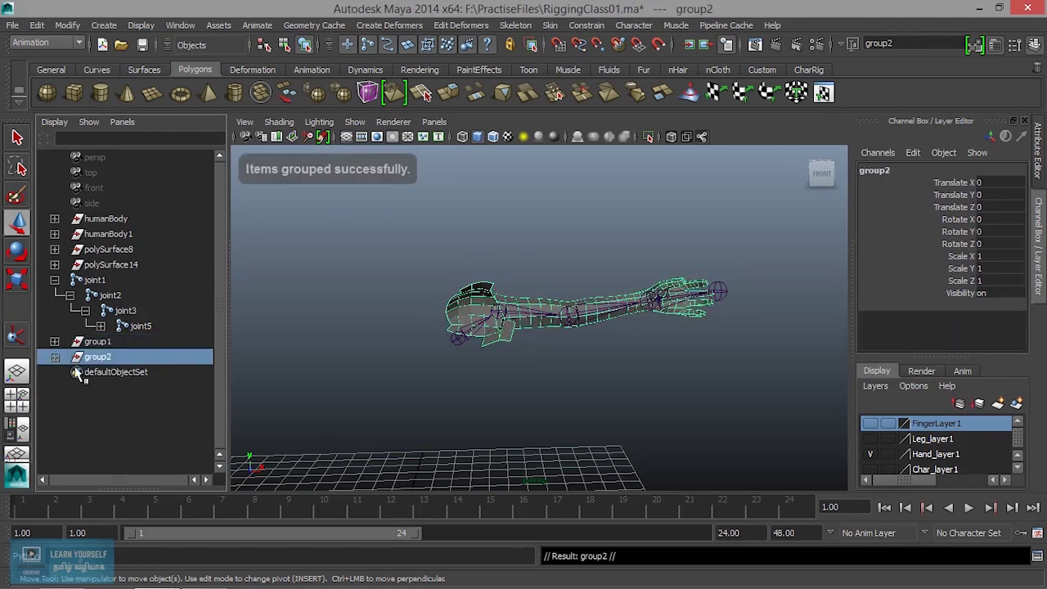
{"action": "left_click", "coordinate": [994, 256]}
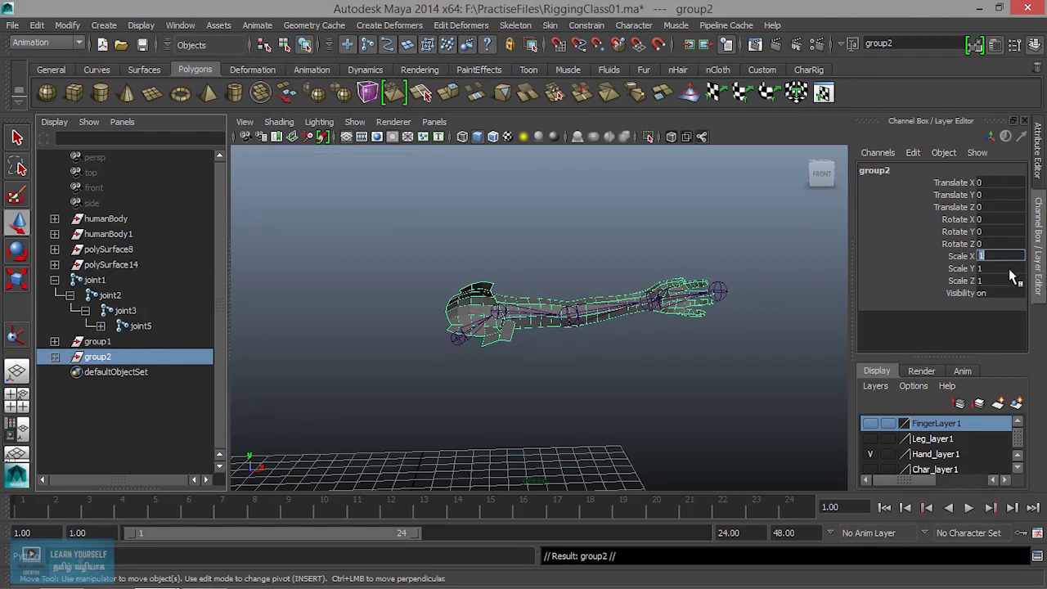
{"action": "type", "text": "-1"}
{"action": "key", "text": "Return"}
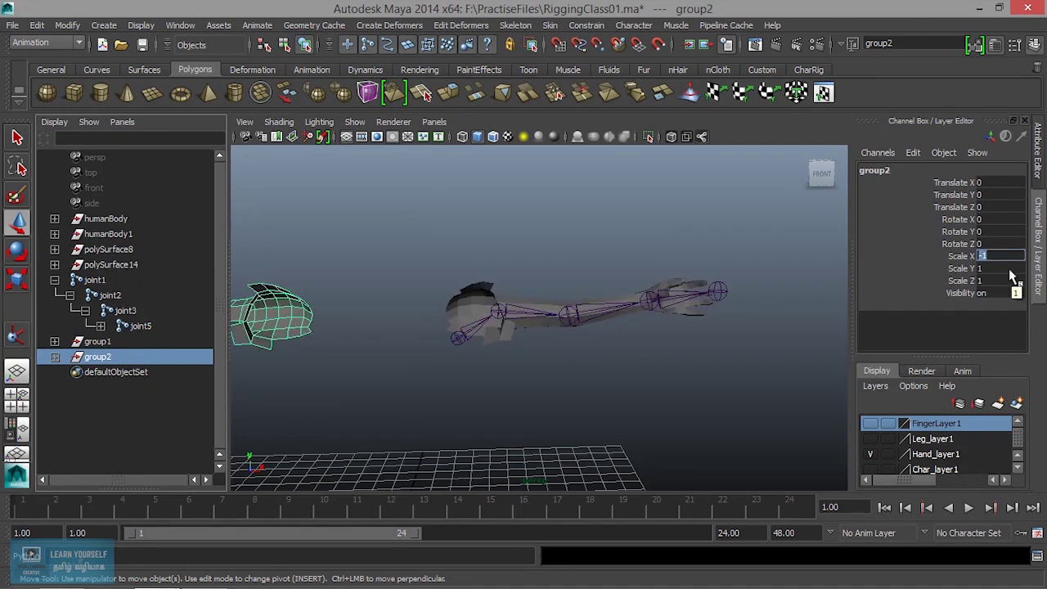
{"action": "mouse_move", "coordinate": [604, 348]}
{"action": "middle_mouse_down", "text": "alt"}
{"action": "mouse_move", "coordinate": [751, 460]}
{"action": "mouse_move", "coordinate": [690, 439]}
{"action": "middle_mouse_up", "text": "alt"}
{"action": "key", "text": "space"}
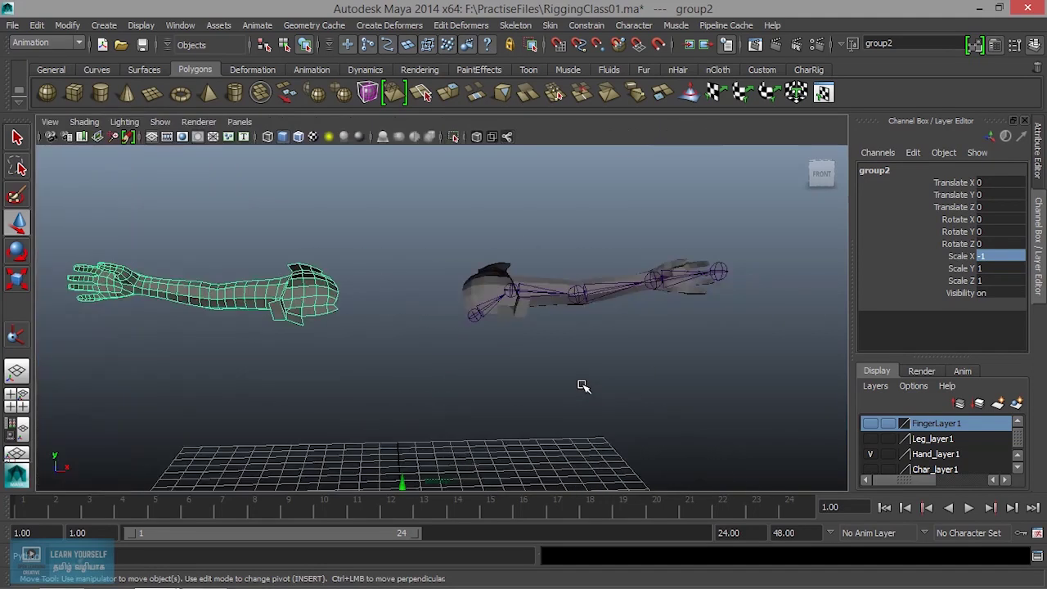
{"action": "mouse_move", "coordinate": [468, 400]}
{"action": "right_mouse_down", "text": "alt"}
{"action": "mouse_move", "coordinate": [516, 406]}
{"action": "mouse_move", "coordinate": [561, 371]}
{"action": "mouse_move", "coordinate": [524, 369]}
{"action": "mouse_move", "coordinate": [523, 321]}
{"action": "right_mouse_up", "text": "alt"}
{"action": "left_click", "coordinate": [524, 321]}
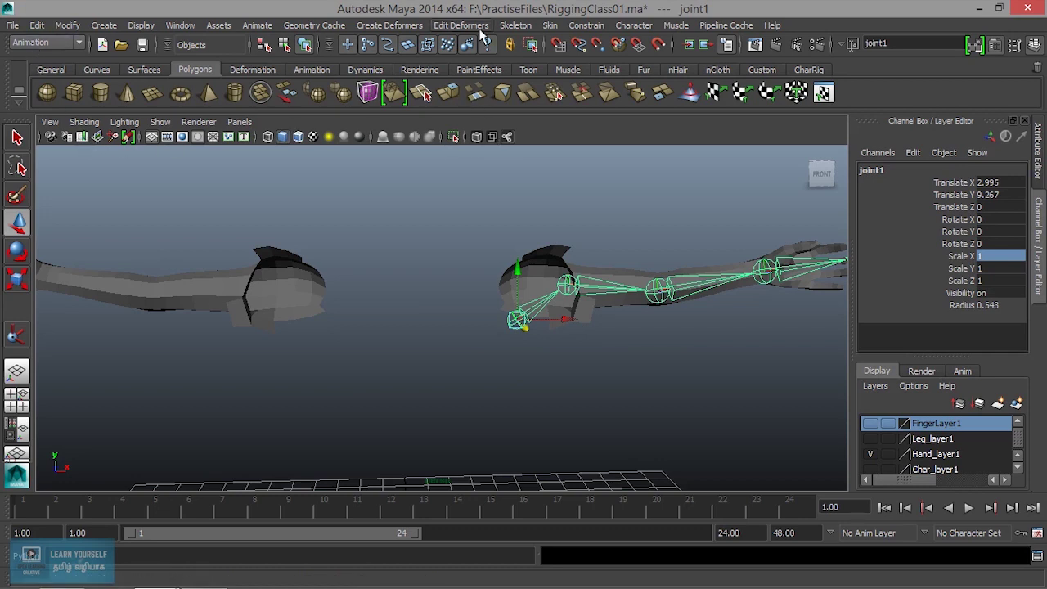
Open the Skeleton > Mirror Joint option box and reset its settings to defaults
{"action": "left_click", "coordinate": [515, 25]}
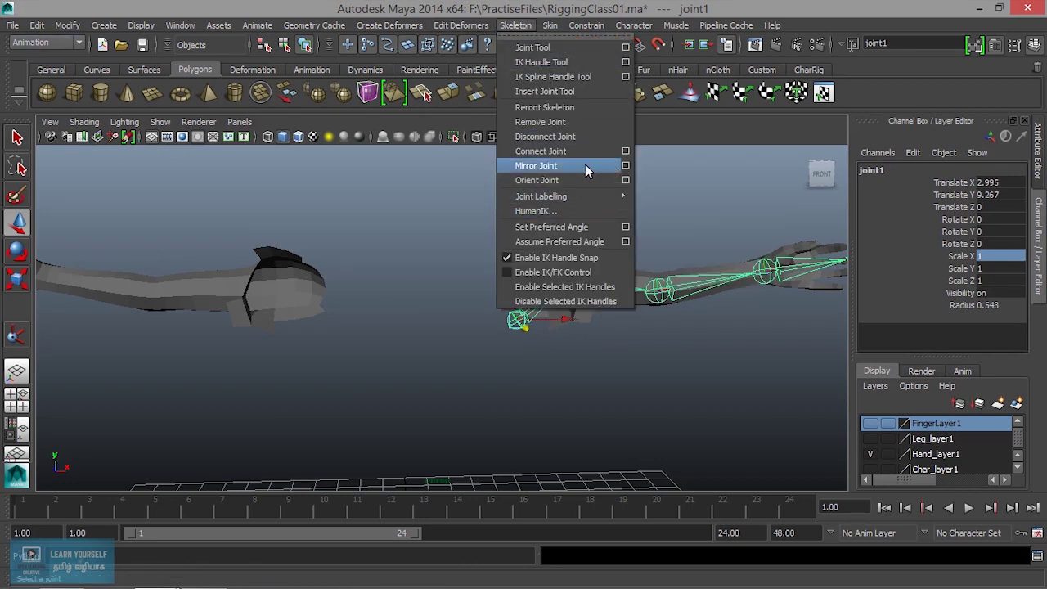
{"action": "left_click", "coordinate": [626, 165]}
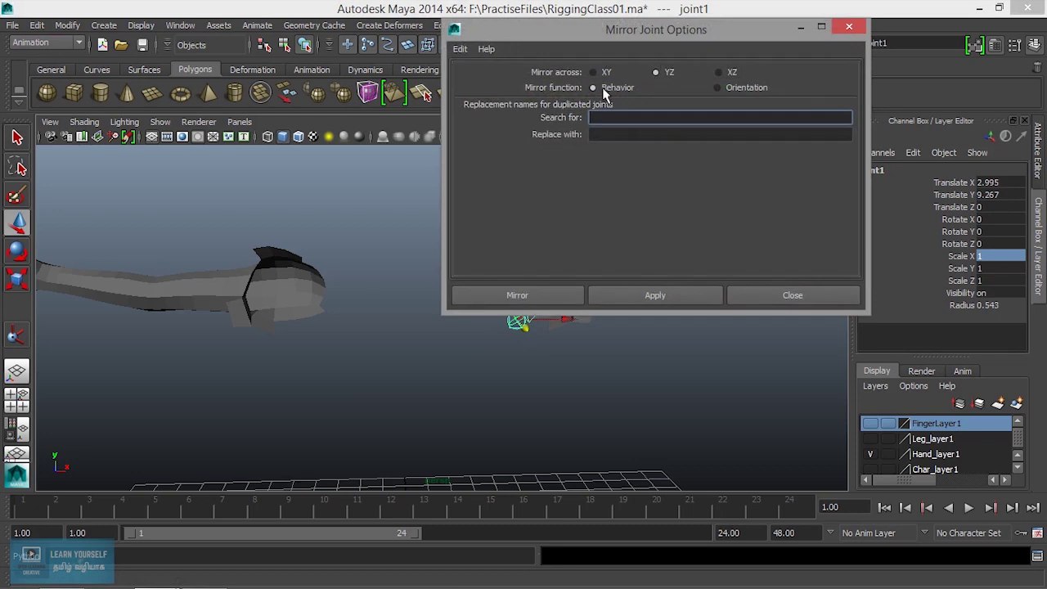
{"action": "left_click_drag", "start_coordinate": [601, 37], "coordinate": [281, 40]}
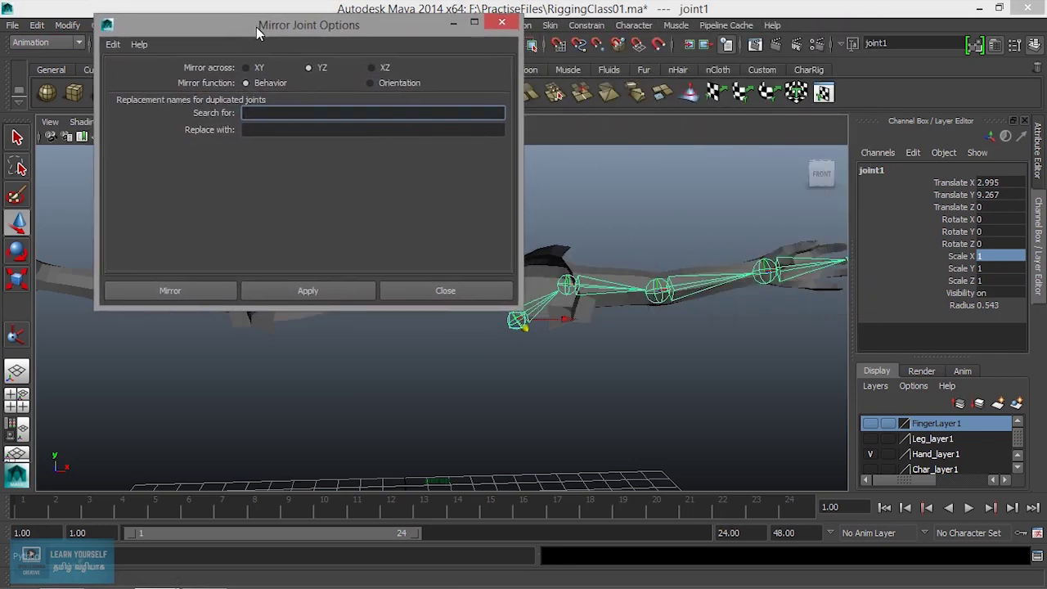
{"action": "left_click", "coordinate": [140, 50]}
{"action": "left_click", "coordinate": [148, 74]}
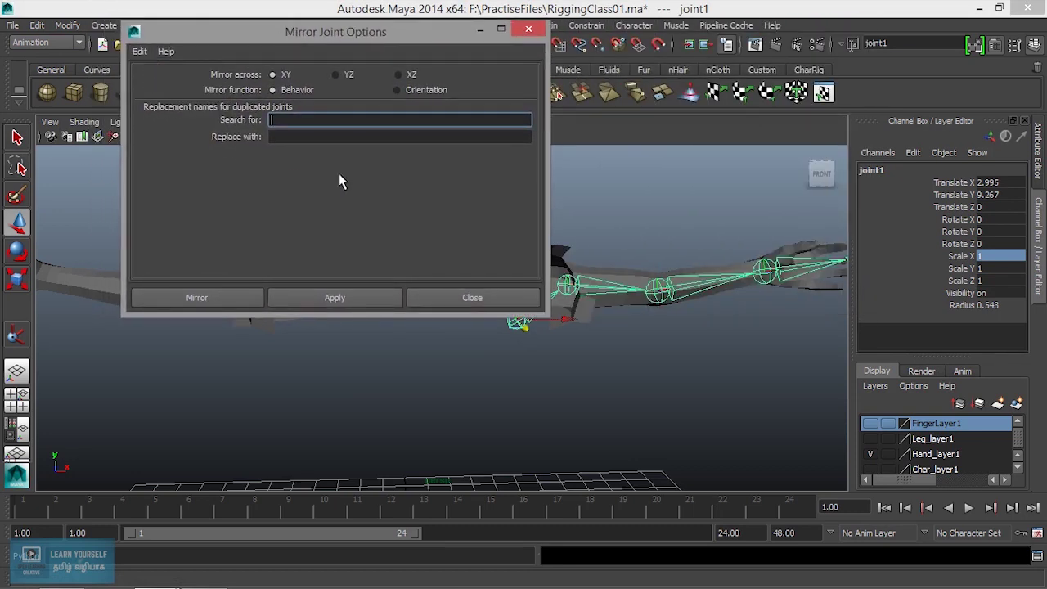
{"action": "mouse_move", "coordinate": [357, 35]}
{"action": "left_mouse_down"}
{"action": "mouse_move", "coordinate": [634, 185]}
{"action": "mouse_move", "coordinate": [635, 253]}
{"action": "mouse_move", "coordinate": [431, 49]}
{"action": "mouse_move", "coordinate": [353, 6]}
{"action": "mouse_move", "coordinate": [418, 27]}
{"action": "mouse_move", "coordinate": [398, 45]}
{"action": "left_mouse_up"}
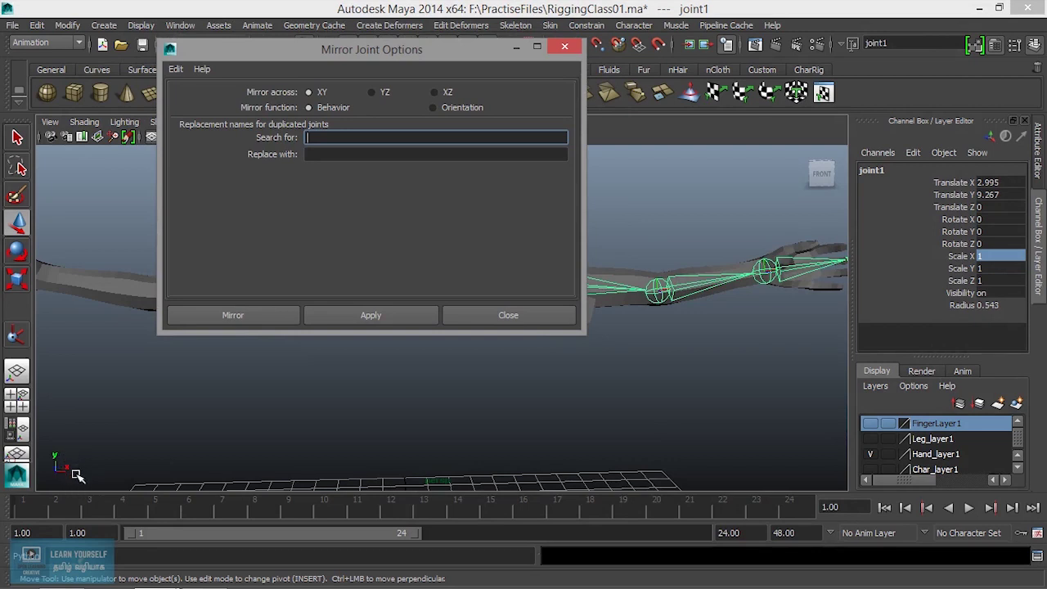
Apply an XY Behavior mirror creating joint6 through joint10, then undo it
{"action": "mouse_move", "coordinate": [204, 465]}
{"action": "left_mouse_down", "text": "alt"}
{"action": "mouse_move", "coordinate": [72, 462]}
{"action": "mouse_move", "coordinate": [102, 469]}
{"action": "mouse_move", "coordinate": [85, 470]}
{"action": "left_mouse_up", "text": "alt"}
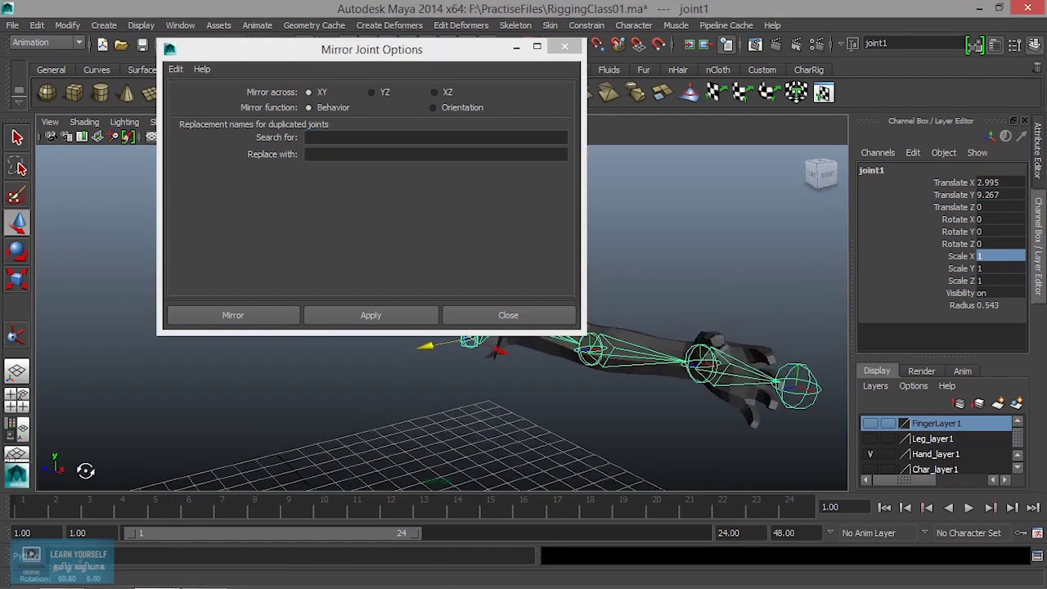
{"action": "mouse_move", "coordinate": [174, 442]}
{"action": "left_mouse_down", "text": "alt"}
{"action": "mouse_move", "coordinate": [290, 442]}
{"action": "mouse_move", "coordinate": [166, 449]}
{"action": "mouse_move", "coordinate": [290, 457]}
{"action": "mouse_move", "coordinate": [311, 442]}
{"action": "mouse_move", "coordinate": [526, 470]}
{"action": "mouse_move", "coordinate": [594, 437]}
{"action": "mouse_move", "coordinate": [564, 446]}
{"action": "left_mouse_up", "text": "alt"}
{"action": "left_click_drag", "start_coordinate": [437, 60], "coordinate": [424, 21]}
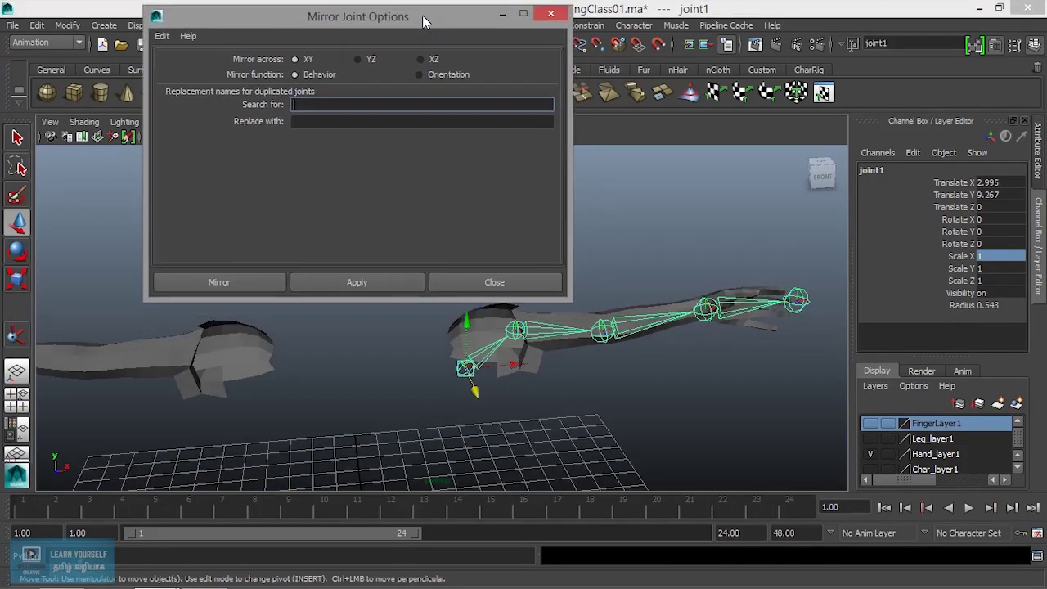
{"action": "left_click", "coordinate": [353, 280]}
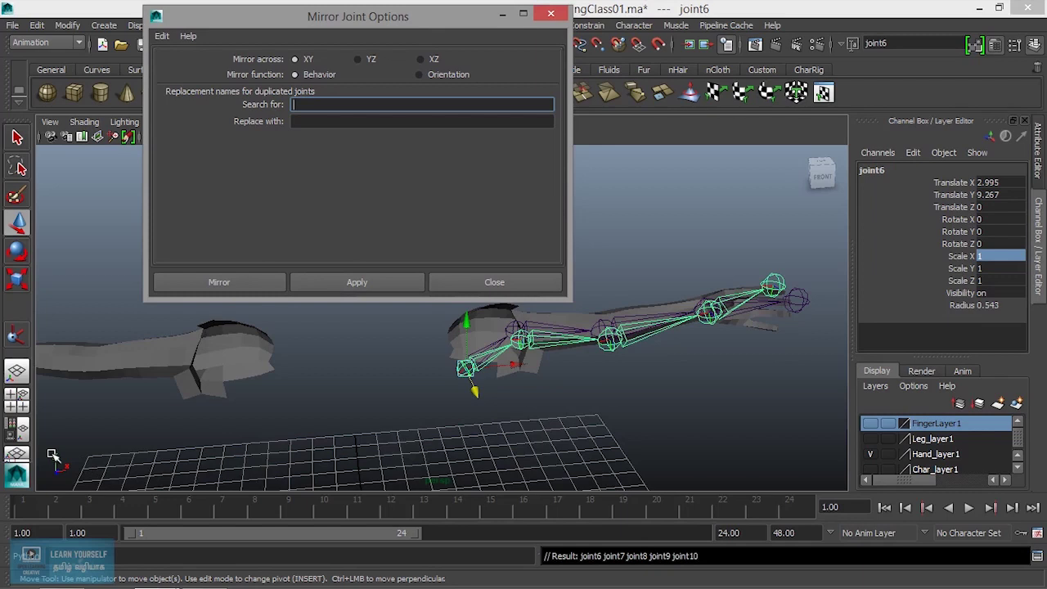
{"action": "left_click", "coordinate": [549, 422]}
{"action": "key", "text": "ctrl+z"}
{"action": "key", "text": "ctrl+z"}
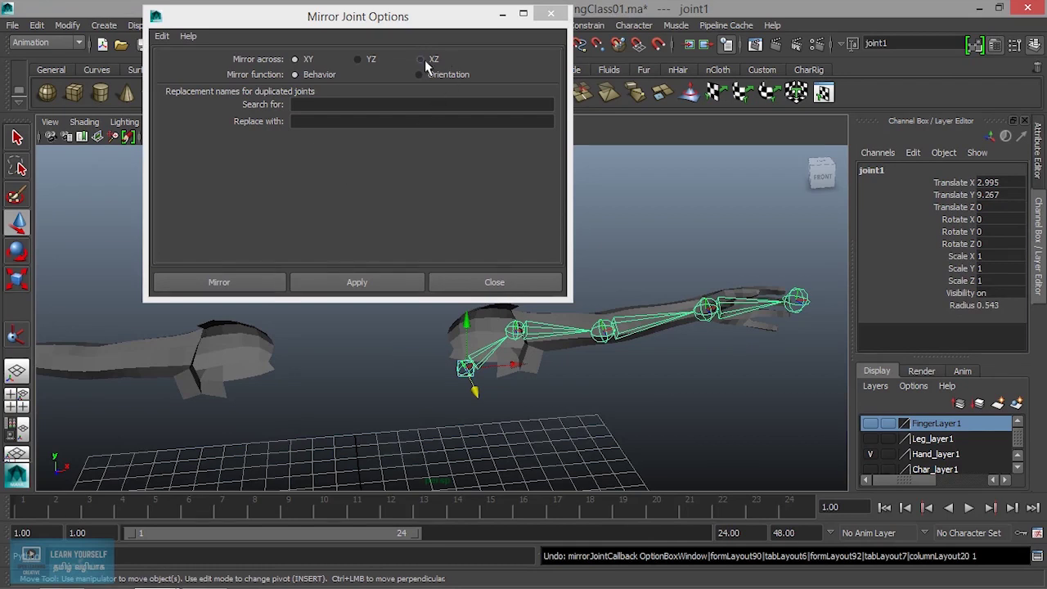
{"action": "mouse_move", "coordinate": [227, 420]}
{"action": "left_mouse_down", "text": "alt"}
{"action": "mouse_move", "coordinate": [145, 422]}
{"action": "mouse_move", "coordinate": [333, 209]}
{"action": "left_mouse_up", "text": "alt"}
{"action": "left_click", "coordinate": [358, 60]}
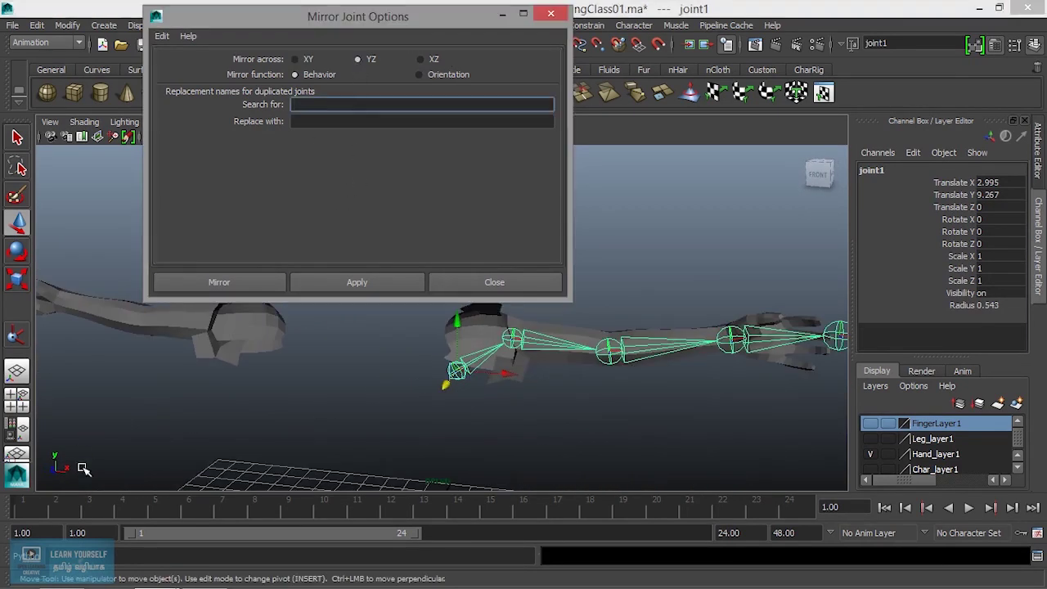
{"action": "left_click_drag", "start_coordinate": [200, 477], "coordinate": [65, 482], "text": "alt"}
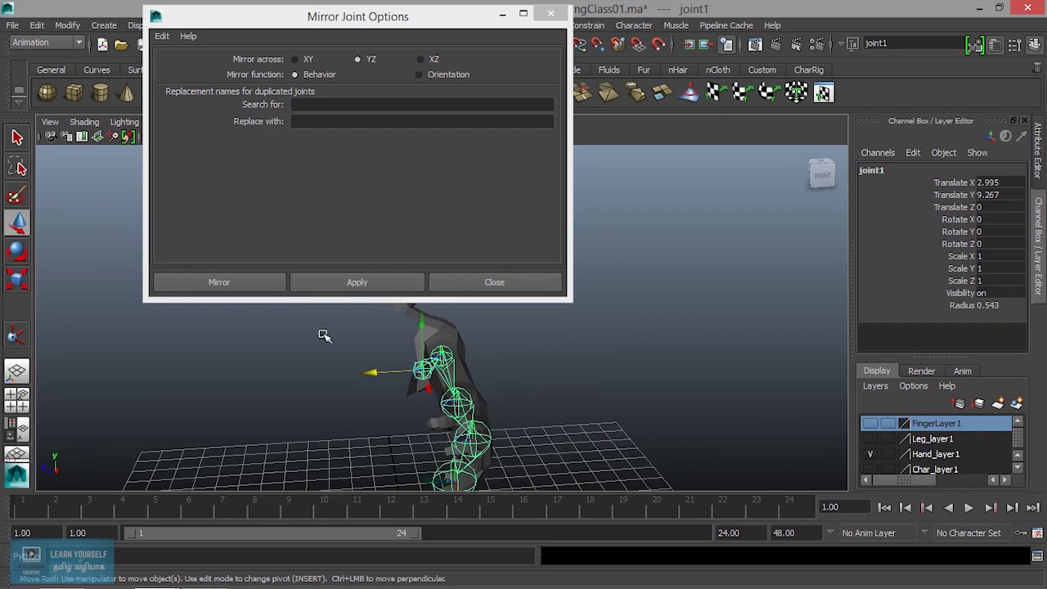
{"action": "mouse_move", "coordinate": [350, 374]}
{"action": "left_mouse_down", "text": "alt"}
{"action": "mouse_move", "coordinate": [444, 369]}
{"action": "mouse_move", "coordinate": [522, 399]}
{"action": "left_mouse_up", "text": "alt"}
{"action": "left_click", "coordinate": [394, 288]}
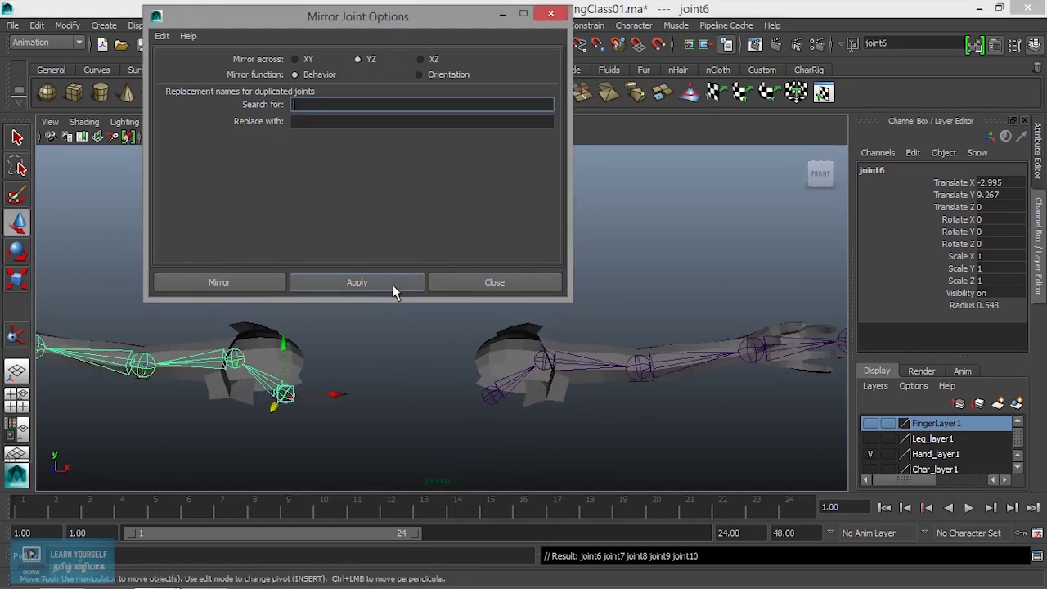
{"action": "mouse_move", "coordinate": [292, 393]}
{"action": "left_mouse_down", "text": "alt"}
{"action": "mouse_move", "coordinate": [332, 434]}
{"action": "mouse_move", "coordinate": [285, 387]}
{"action": "mouse_move", "coordinate": [427, 440]}
{"action": "left_mouse_up", "text": "alt"}
{"action": "middle_click_drag", "start_coordinate": [427, 440], "coordinate": [427, 395], "text": "alt"}
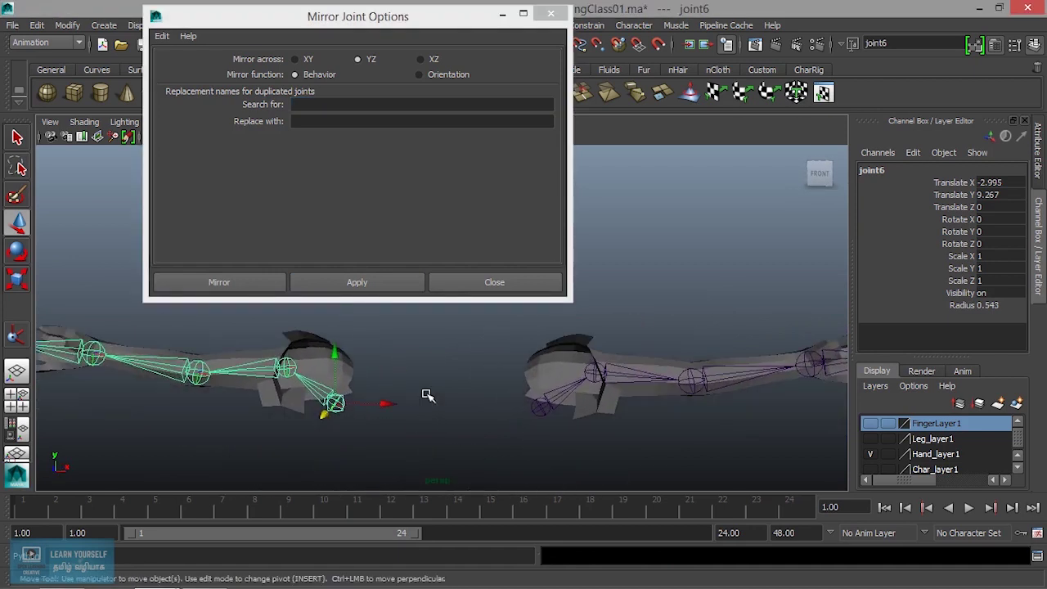
{"action": "key", "text": "ctrl+z"}
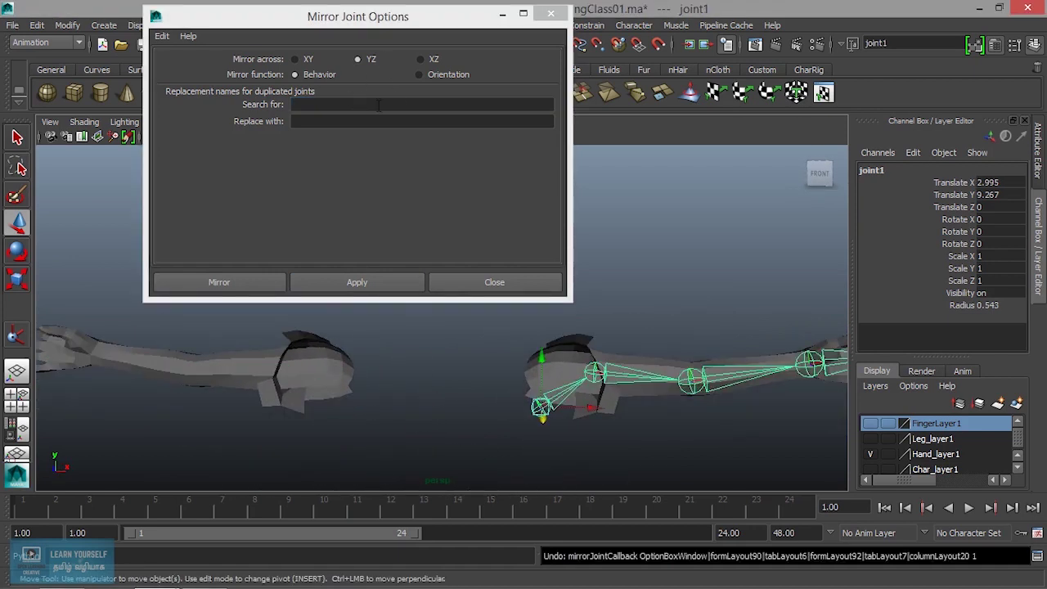
{"action": "mouse_move", "coordinate": [652, 428]}
{"action": "middle_mouse_down", "text": "alt"}
{"action": "mouse_move", "coordinate": [470, 425]}
{"action": "mouse_move", "coordinate": [652, 411]}
{"action": "mouse_move", "coordinate": [490, 416]}
{"action": "mouse_move", "coordinate": [611, 409]}
{"action": "mouse_move", "coordinate": [523, 409]}
{"action": "middle_mouse_up", "text": "alt"}
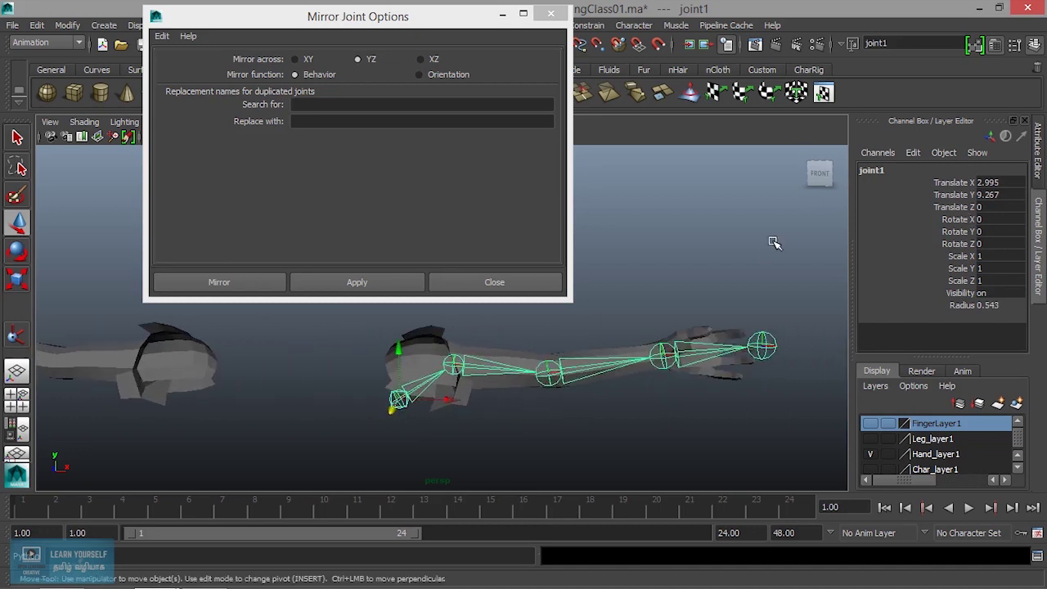
Rename the root joint to joint_l_a01 and the second joint to joint_l_b01
{"action": "double_click", "coordinate": [870, 170]}
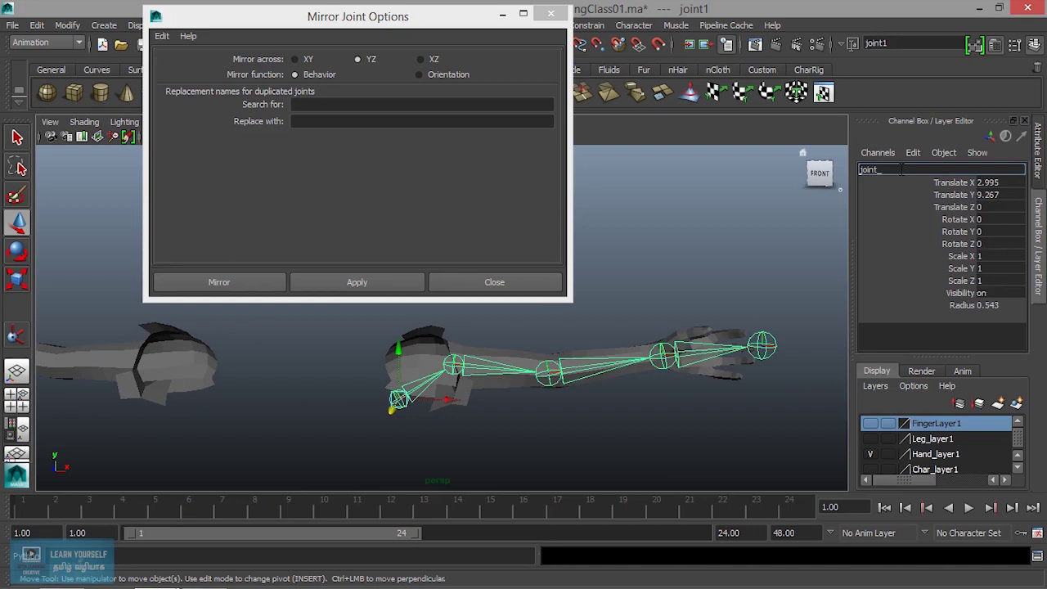
{"action": "type", "text": "l_a01"}
{"action": "key", "text": "Return"}
{"action": "left_click", "coordinate": [530, 429]}
{"action": "left_click", "coordinate": [462, 368]}
{"action": "left_click", "coordinate": [884, 169]}
{"action": "type", "text": "joint_l_a01"}
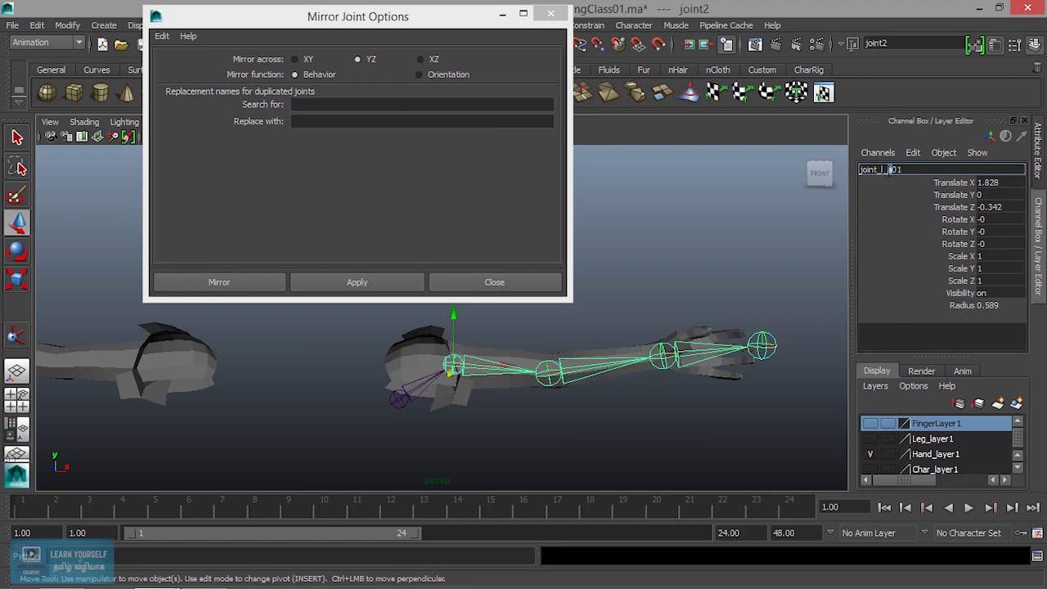
{"action": "key", "text": "Return"}
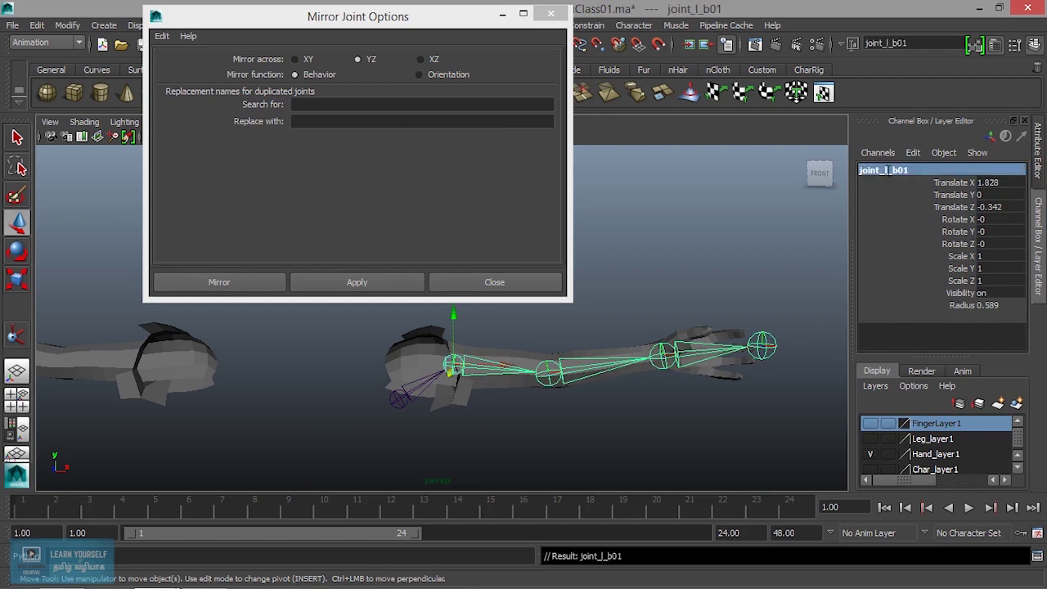
Rename the remaining joints joint_l_c01, joint_l_d01 and joint_l_End01
{"action": "left_click", "coordinate": [546, 377]}
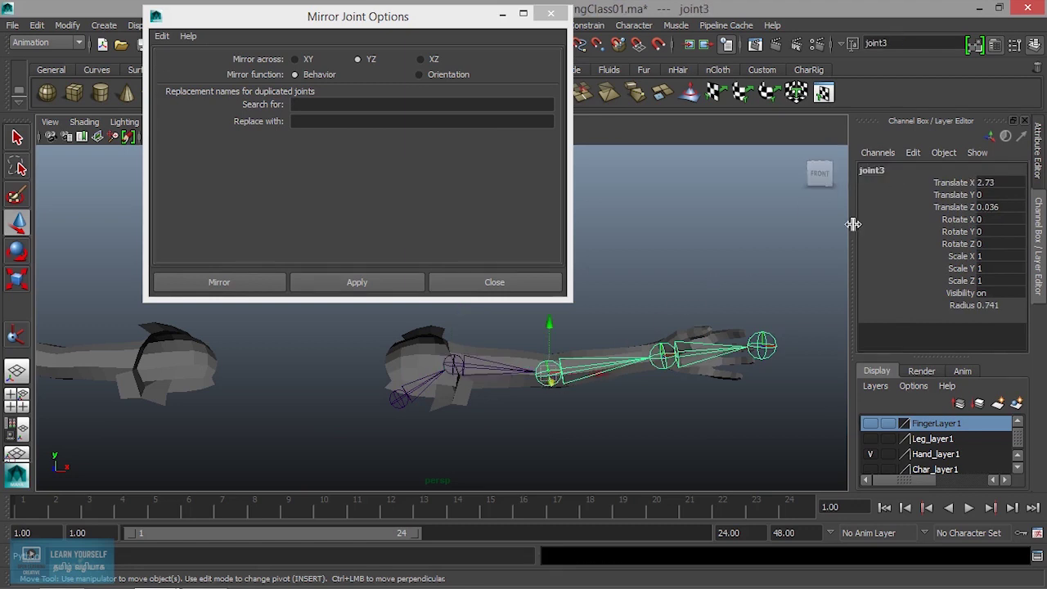
{"action": "left_click", "coordinate": [886, 170]}
{"action": "type", "text": "joint_l_a01"}
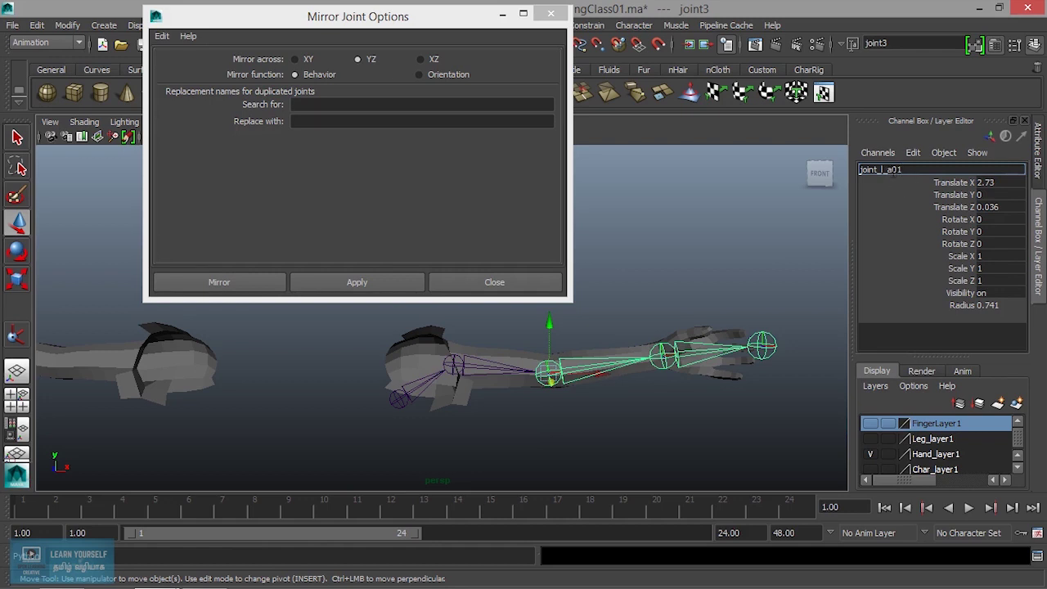
{"action": "type", "text": "C"}
{"action": "key", "text": "Return"}
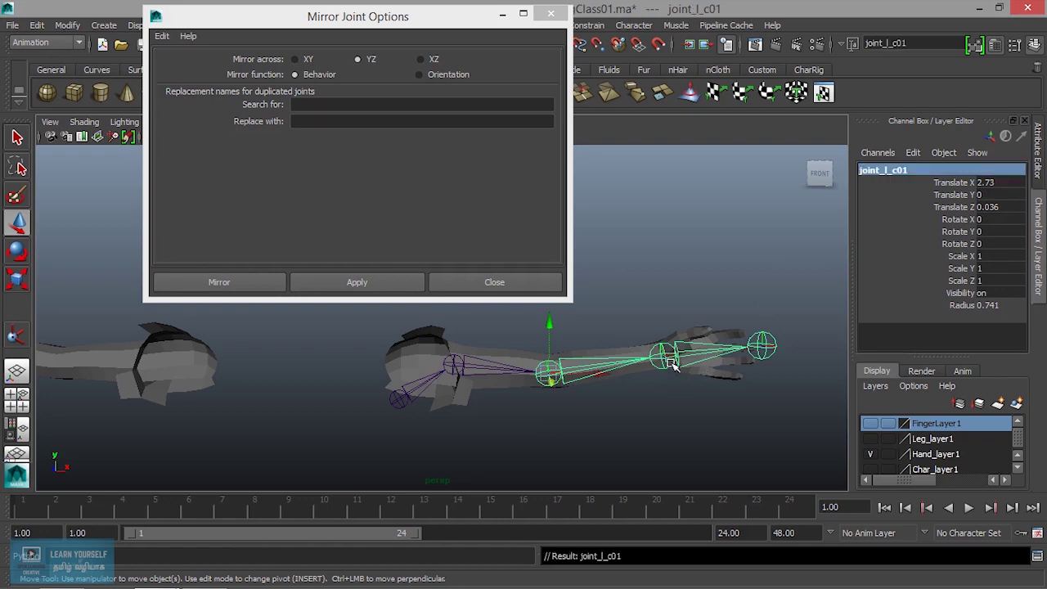
{"action": "left_click", "coordinate": [663, 359]}
{"action": "double_click", "coordinate": [865, 174]}
{"action": "type", "text": "joint_l_a01"}
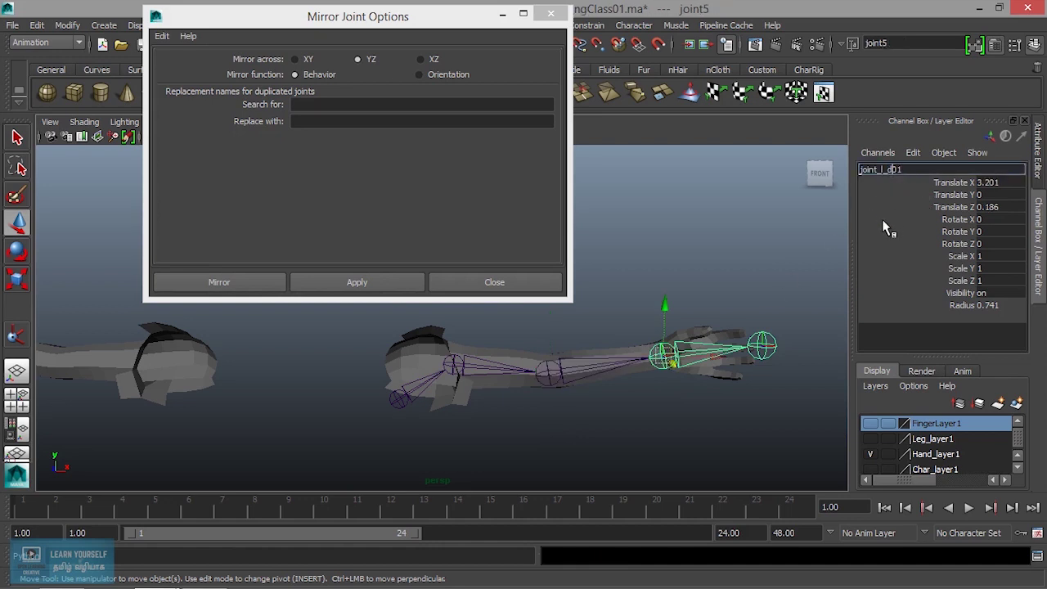
{"action": "left_click", "coordinate": [766, 350]}
{"action": "double_click", "coordinate": [885, 176]}
{"action": "type", "text": "joint_l_a01"}
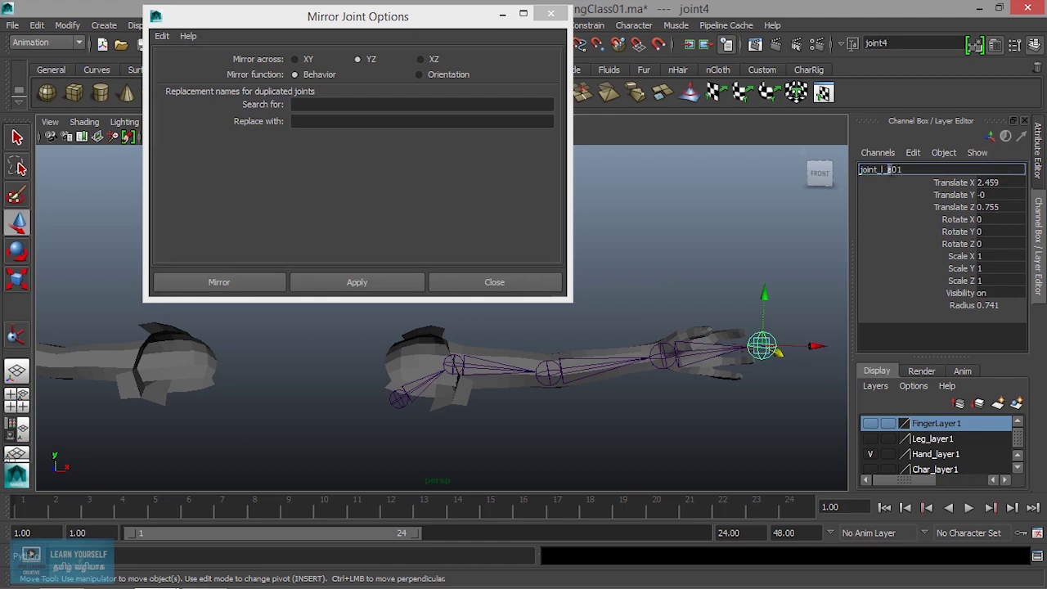
{"action": "type", "text": "nd"}
{"action": "key", "text": "Return"}
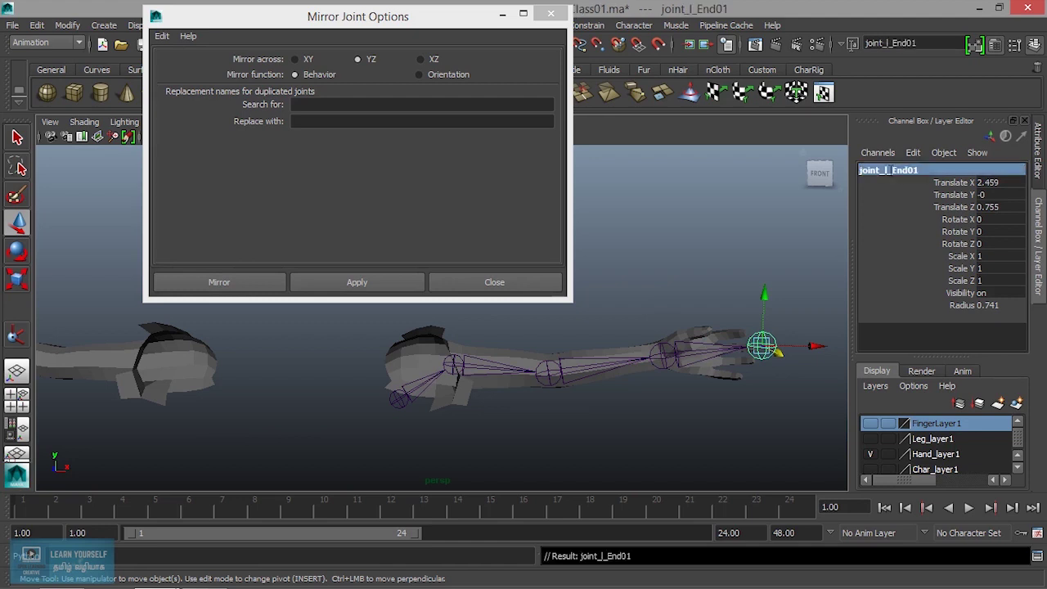
{"action": "left_click_drag", "start_coordinate": [331, 29], "coordinate": [407, 70]}
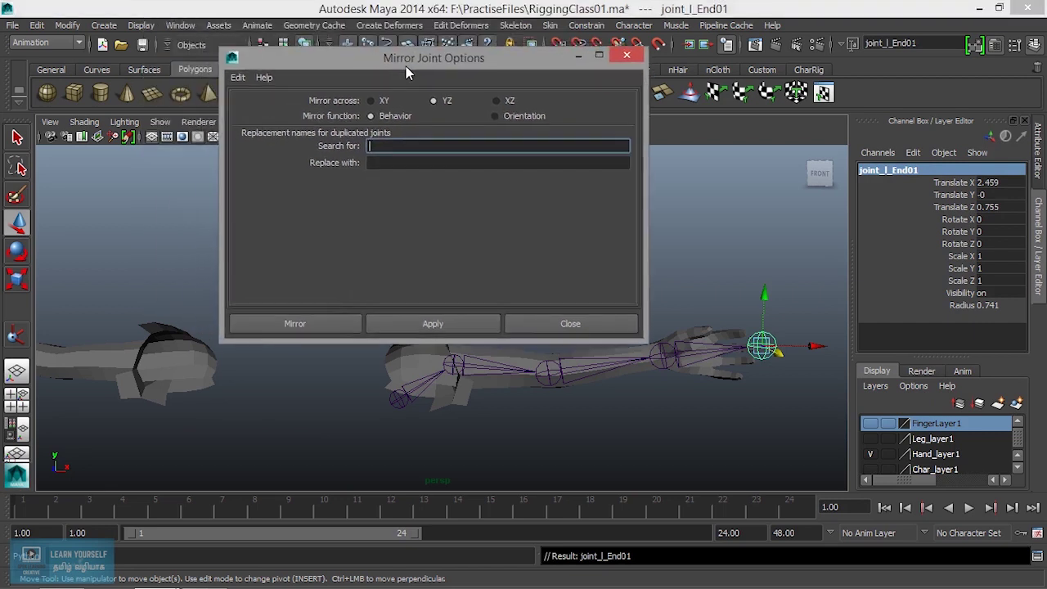
Switch the left panel to the Outliner, check the renamed joints, and select root joint_l_a01
{"action": "left_click", "coordinate": [147, 270]}
{"action": "left_click", "coordinate": [103, 280]}
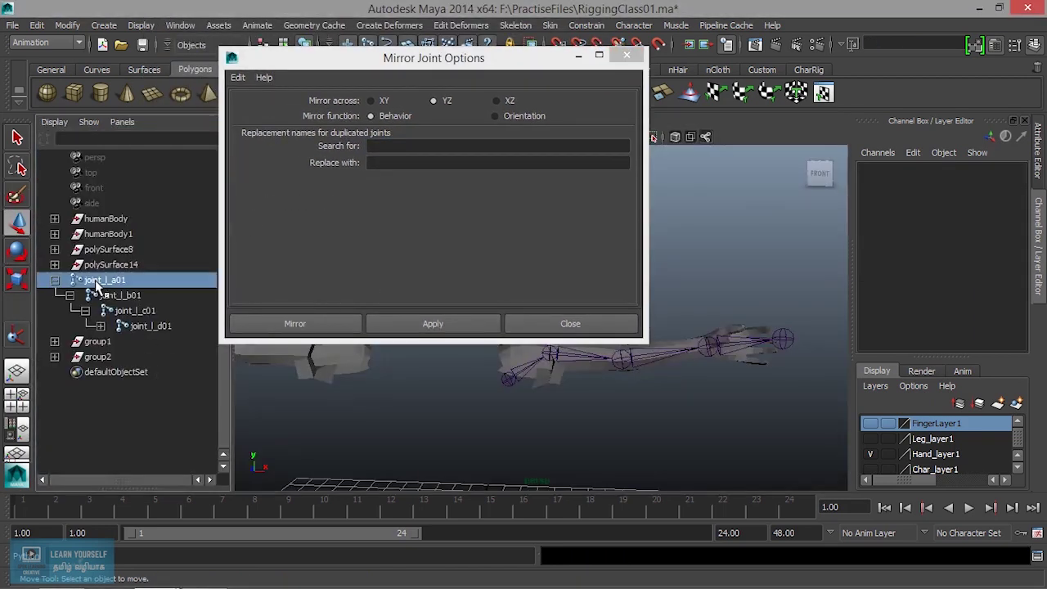
{"action": "left_click", "coordinate": [127, 311]}
{"action": "left_click", "coordinate": [148, 326]}
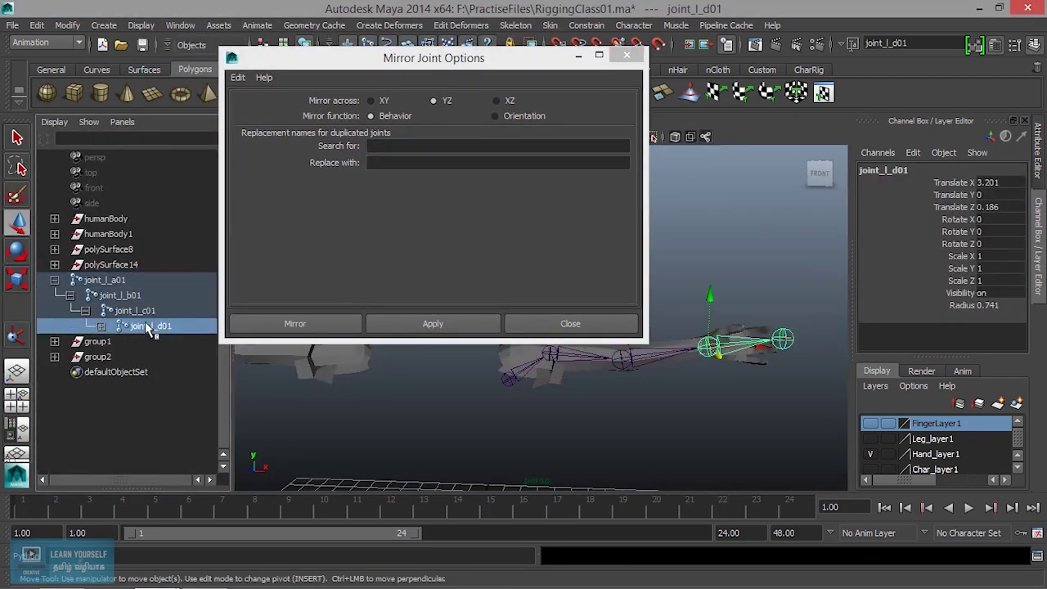
{"action": "left_click", "coordinate": [55, 280]}
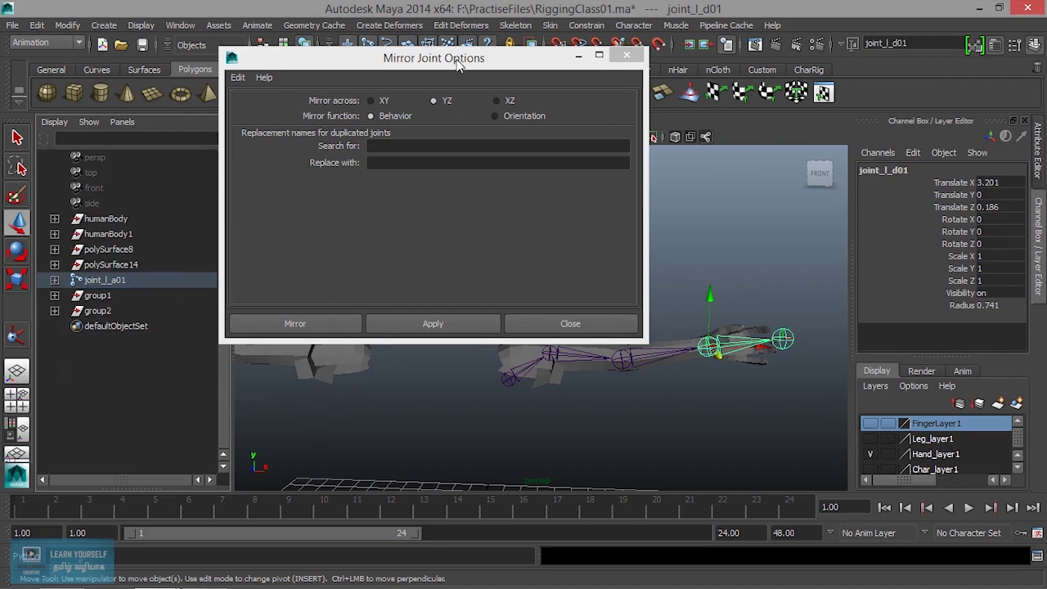
{"action": "left_click_drag", "start_coordinate": [458, 64], "coordinate": [555, 44]}
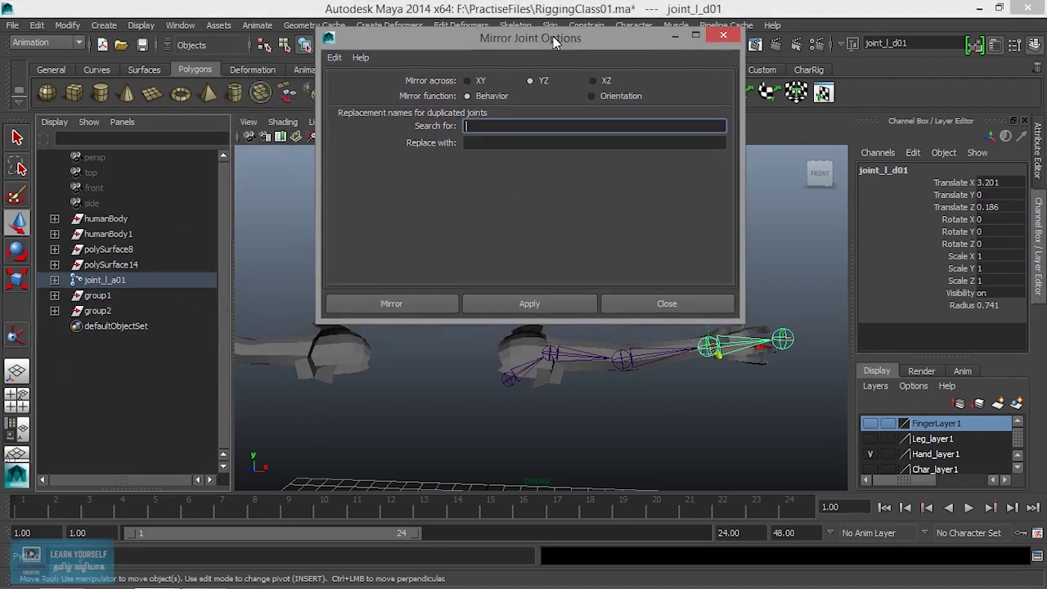
{"action": "left_click", "coordinate": [507, 381]}
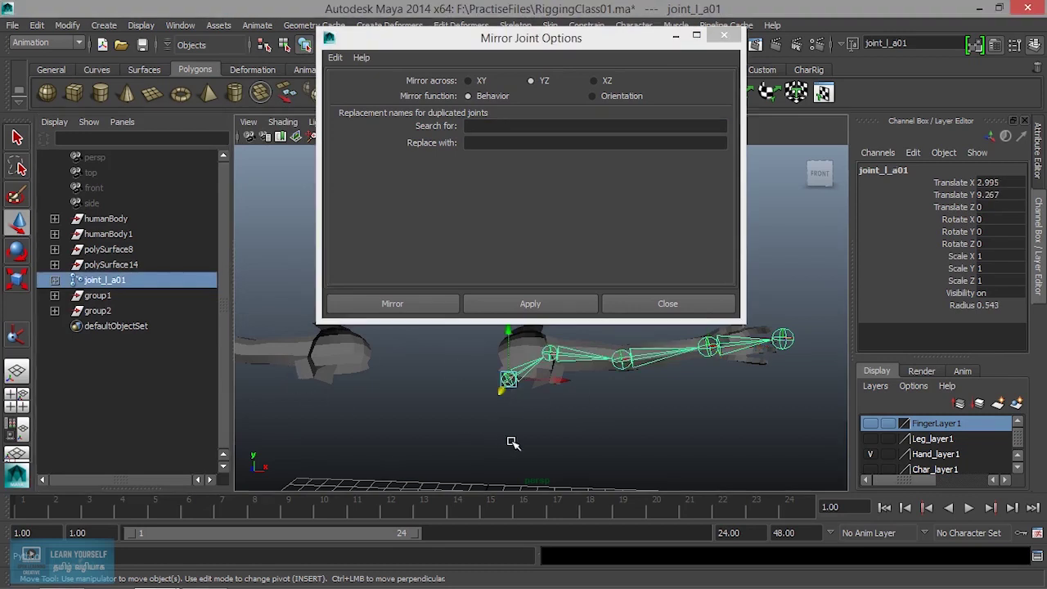
Set the name replacement from _l_ to _r_ and mirror joint_l_a01 into joint_r_a01
{"action": "scroll", "coordinate": [543, 438], "scroll_direction": "up", "scroll_amount": 3}
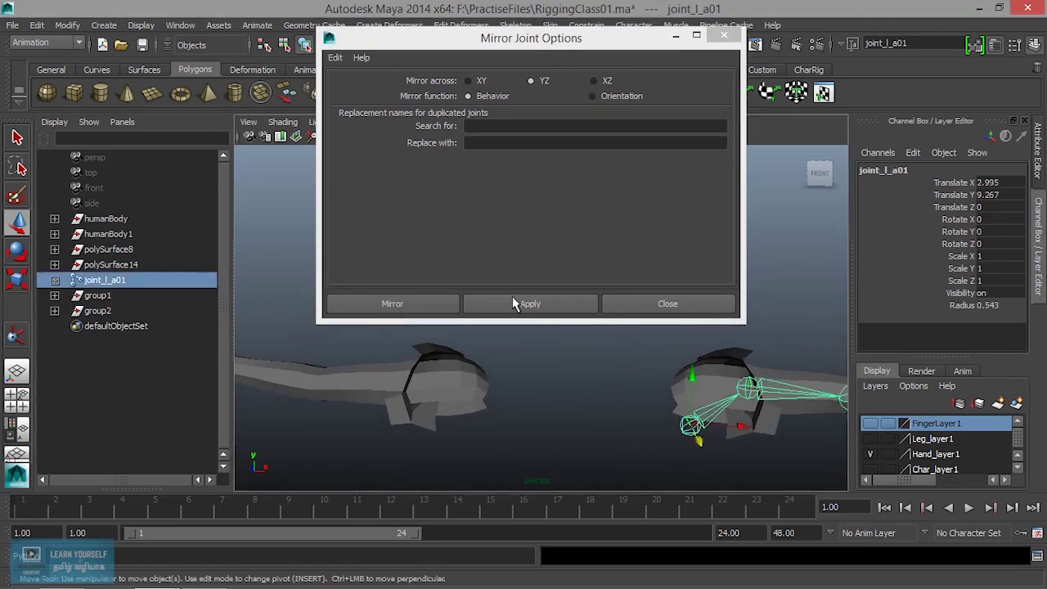
{"action": "left_click", "coordinate": [511, 127]}
{"action": "type", "text": "_l_"}
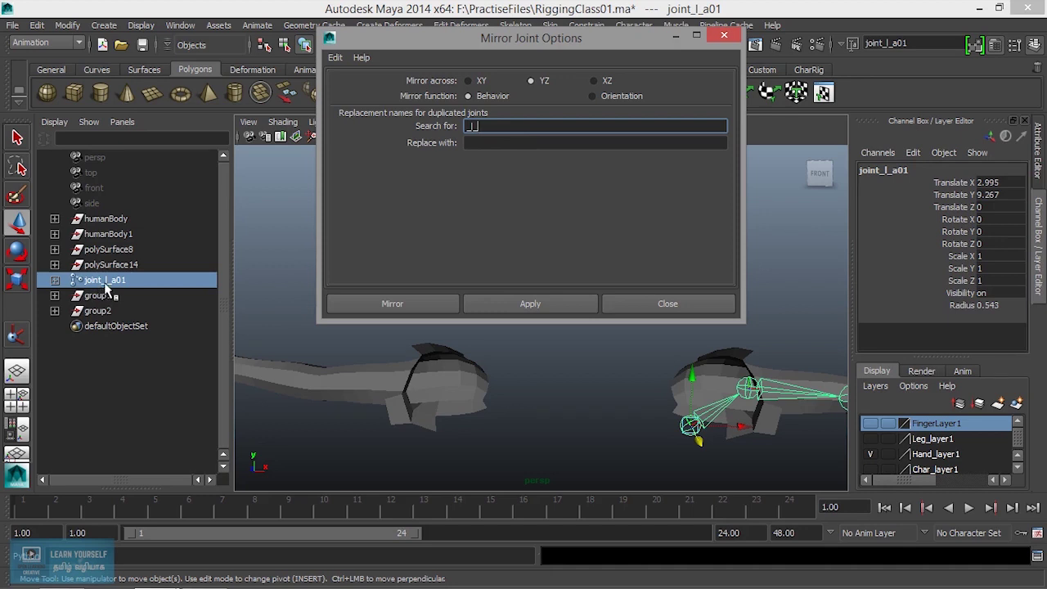
{"action": "left_click", "coordinate": [476, 142]}
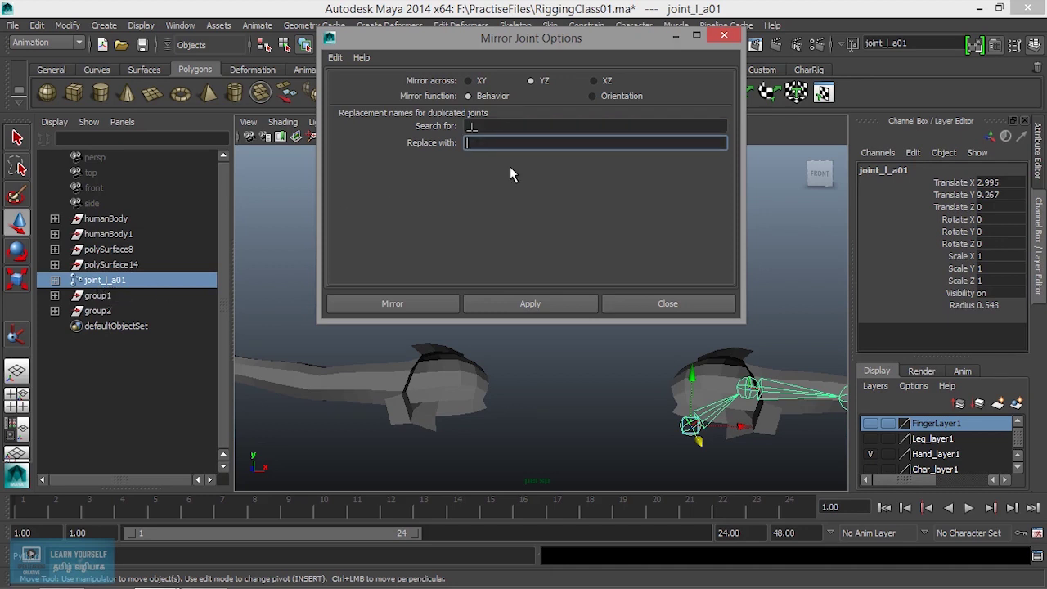
{"action": "type", "text": "_r_"}
{"action": "left_click", "coordinate": [54, 280]}
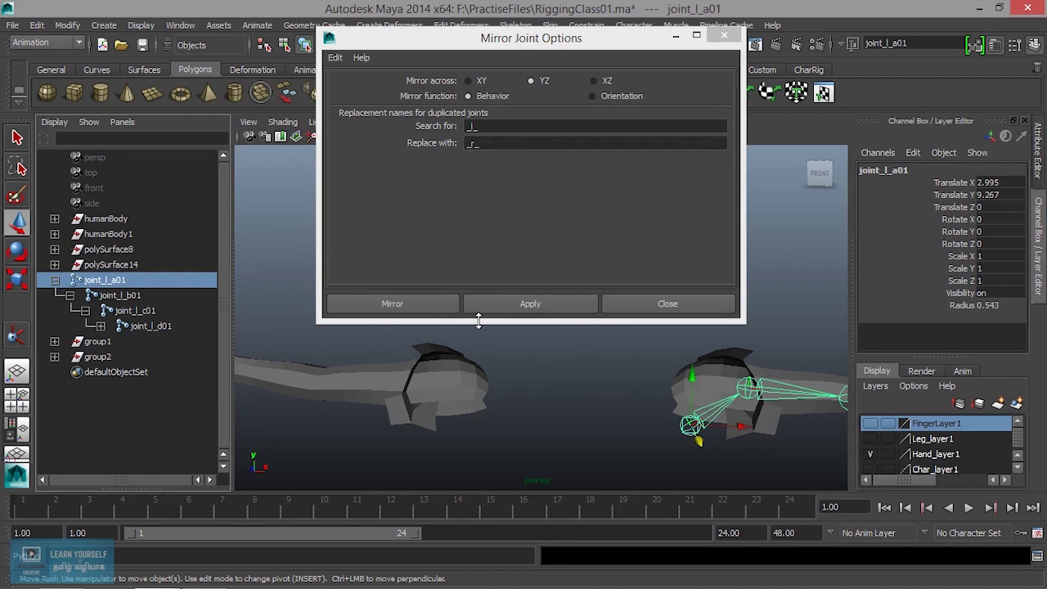
{"action": "left_click", "coordinate": [524, 304]}
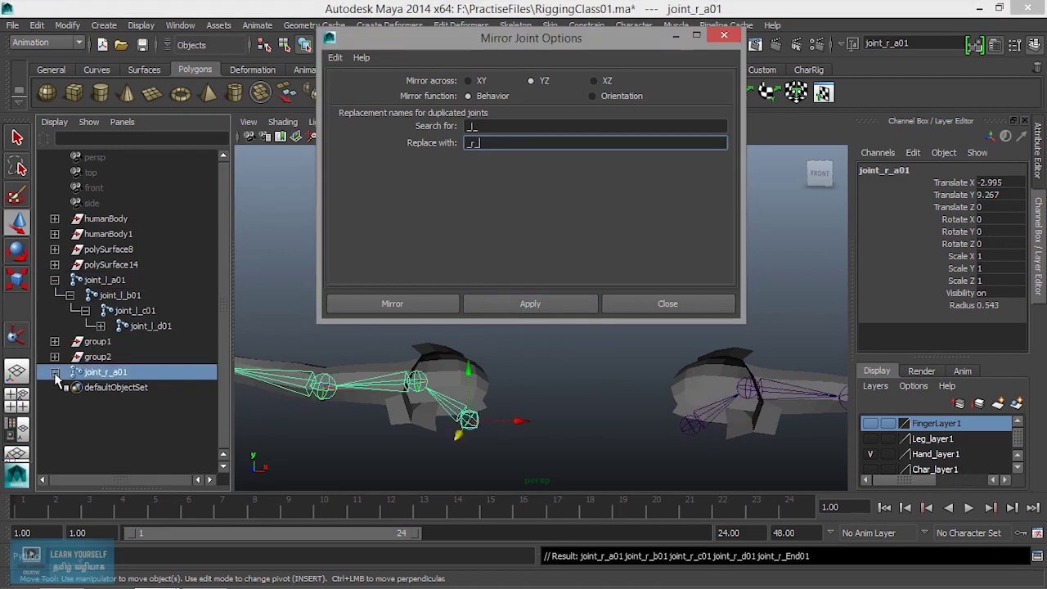
Redo the mirror and expand joint_r_a01 to show joint_r_b01, joint_r_c01 and joint_r_d01
{"action": "key", "text": "ctrl+z"}
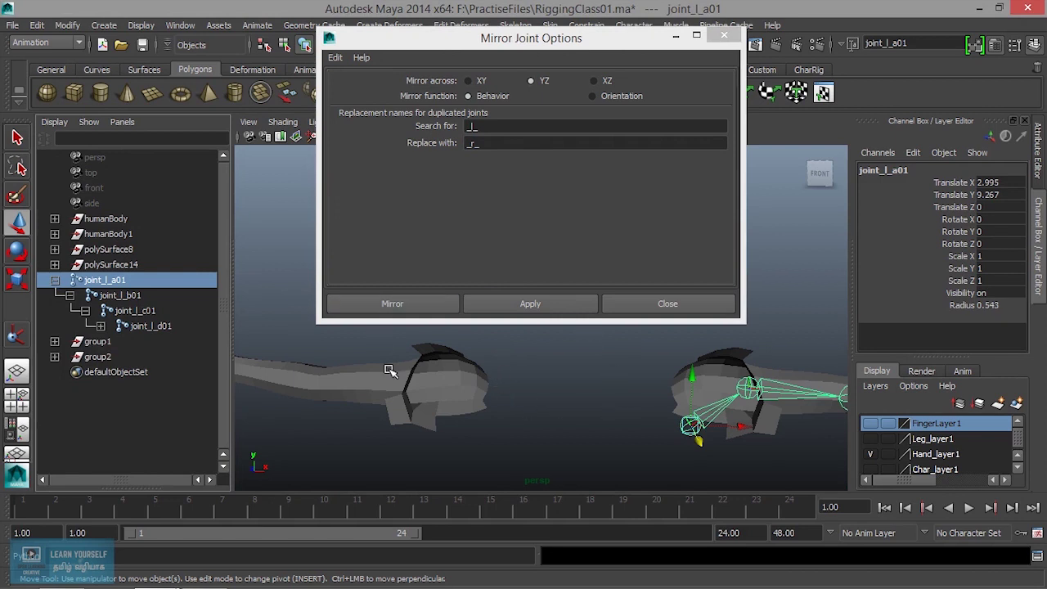
{"action": "left_click", "coordinate": [524, 307]}
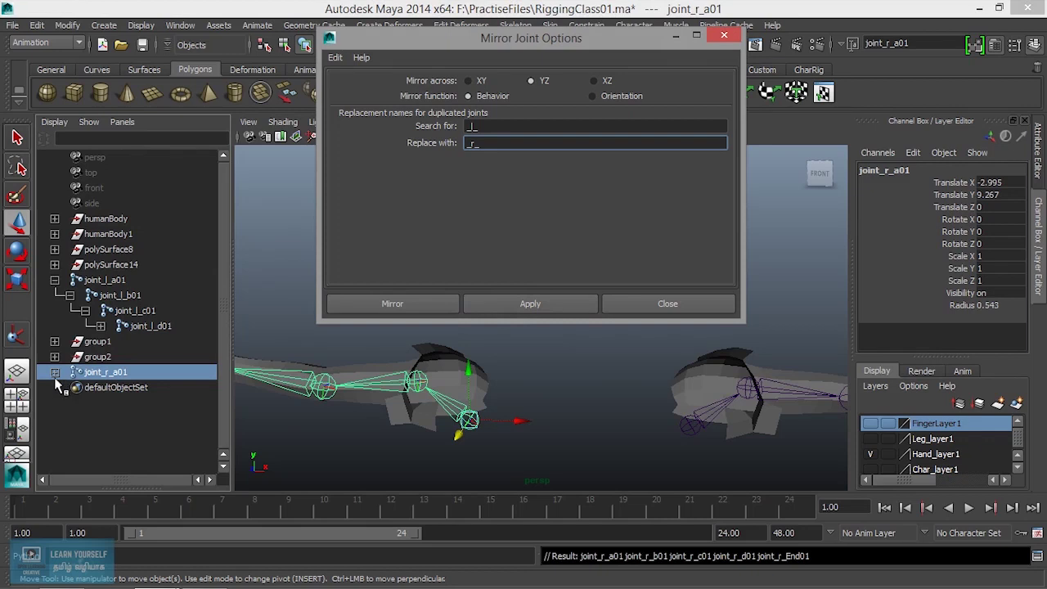
{"action": "left_click", "coordinate": [55, 372]}
{"action": "left_click", "coordinate": [70, 387]}
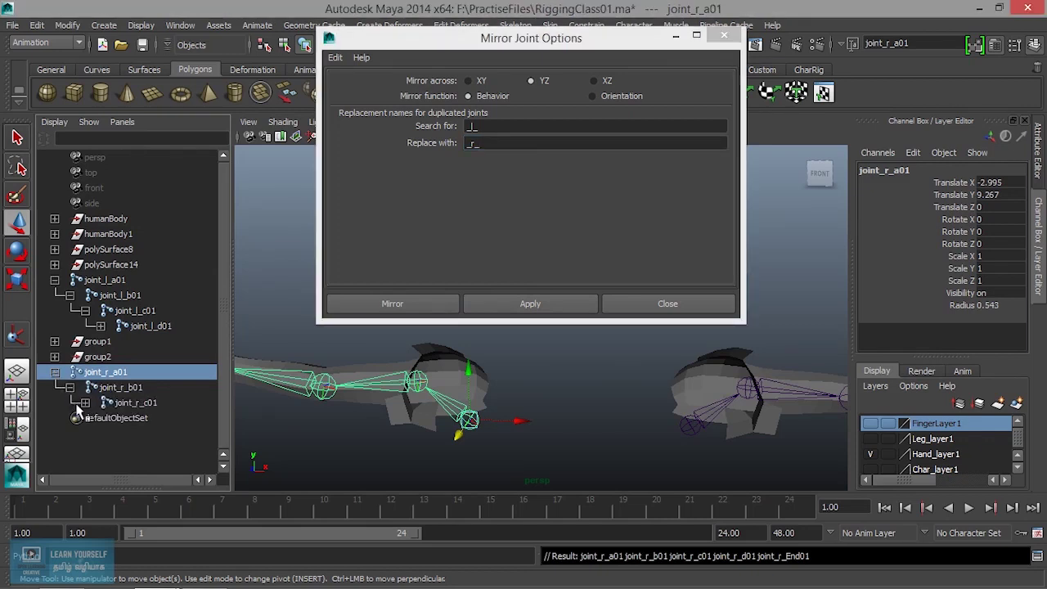
{"action": "left_click", "coordinate": [85, 403]}
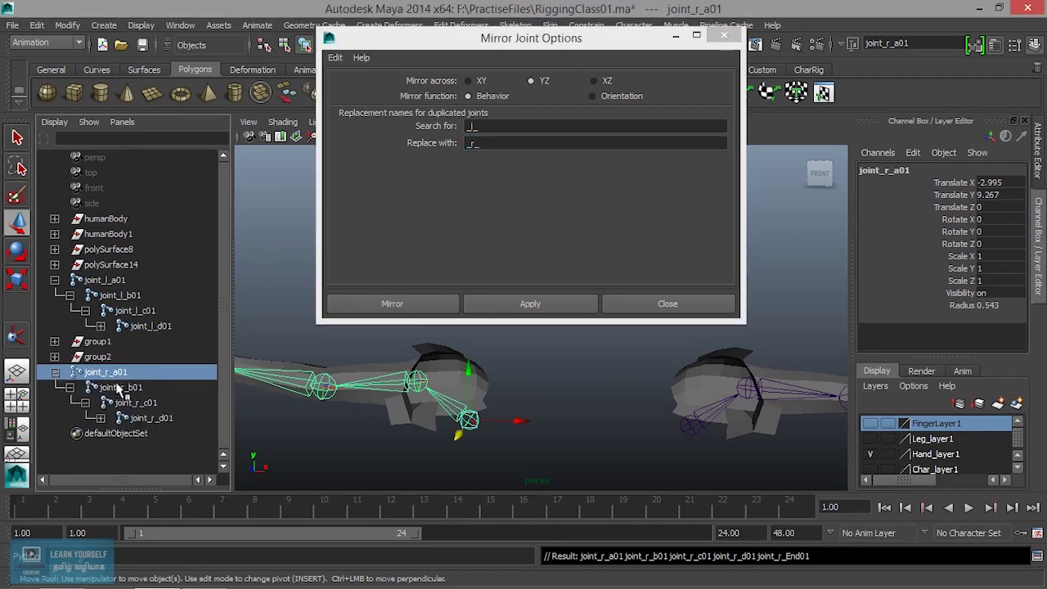
Shorten the Mirror Joint Options window and add joint_l_a01 to the selection
{"action": "mouse_move", "coordinate": [540, 415]}
{"action": "left_mouse_down", "text": "alt"}
{"action": "mouse_move", "coordinate": [568, 426]}
{"action": "mouse_move", "coordinate": [566, 463]}
{"action": "left_mouse_up", "text": "alt"}
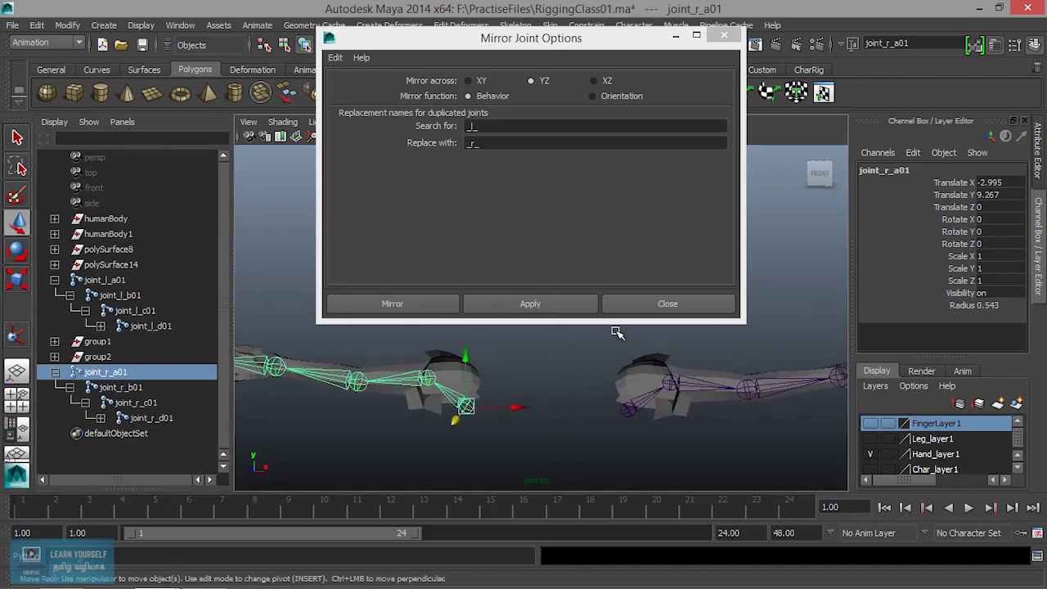
{"action": "left_click_drag", "start_coordinate": [616, 324], "coordinate": [615, 270]}
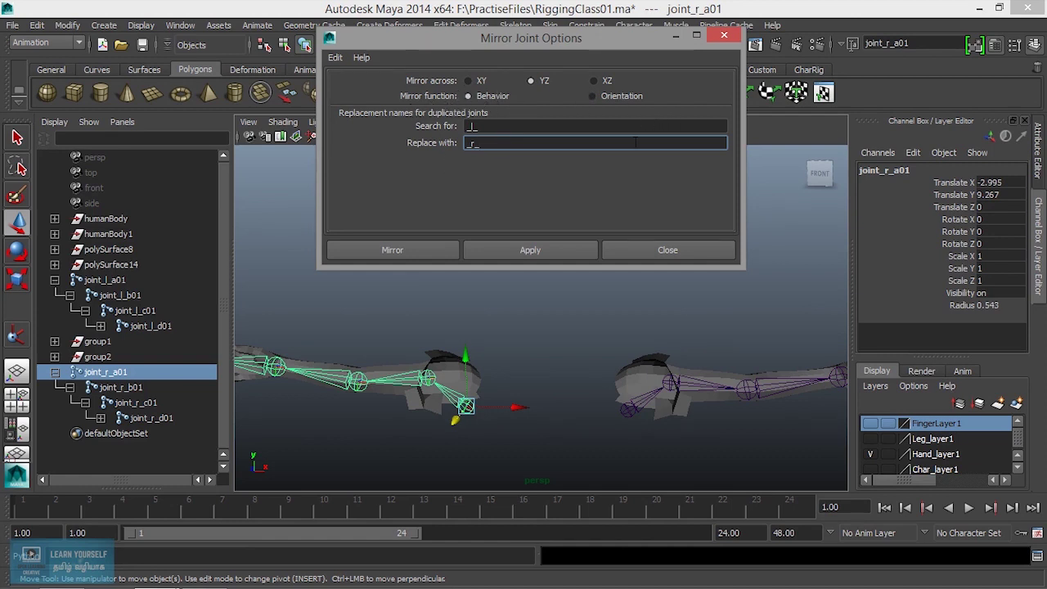
{"action": "left_click", "coordinate": [630, 415]}
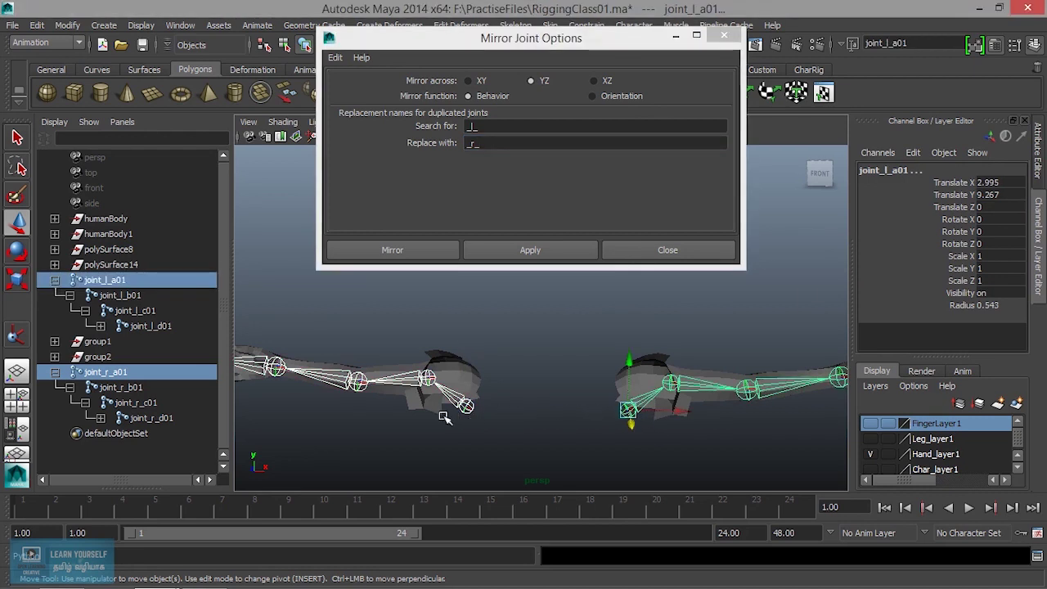
Test-rotate both arm chains to compare the mirroring, then undo the rotation
{"action": "key", "text": "e"}
{"action": "left_click_drag", "start_coordinate": [615, 422], "coordinate": [597, 463], "text": "alt"}
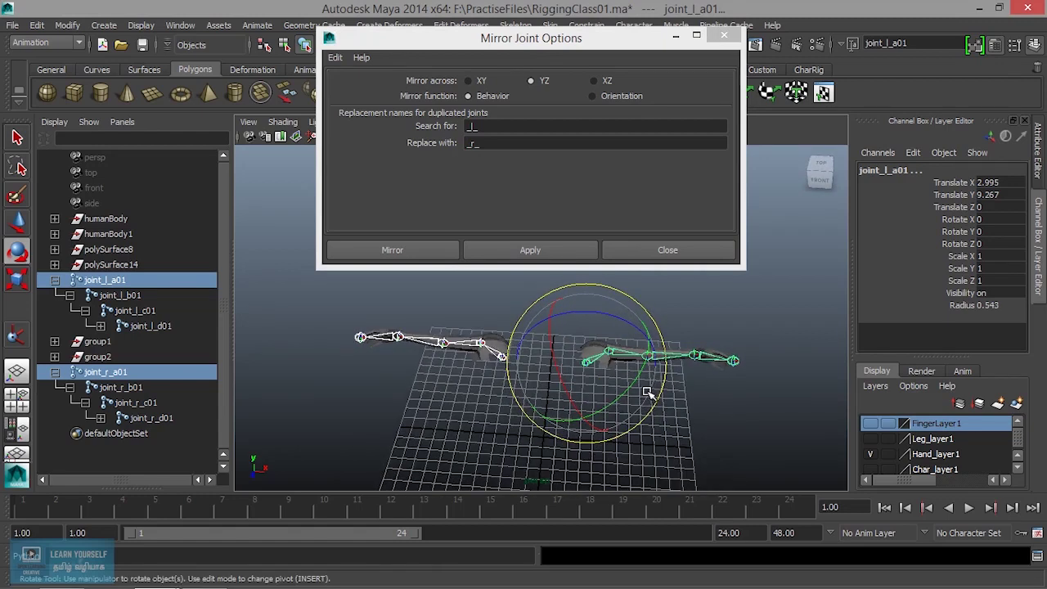
{"action": "mouse_move", "coordinate": [633, 393]}
{"action": "left_mouse_down"}
{"action": "mouse_move", "coordinate": [537, 401]}
{"action": "mouse_move", "coordinate": [607, 380]}
{"action": "mouse_move", "coordinate": [576, 394]}
{"action": "mouse_move", "coordinate": [644, 383]}
{"action": "mouse_move", "coordinate": [567, 393]}
{"action": "left_mouse_up"}
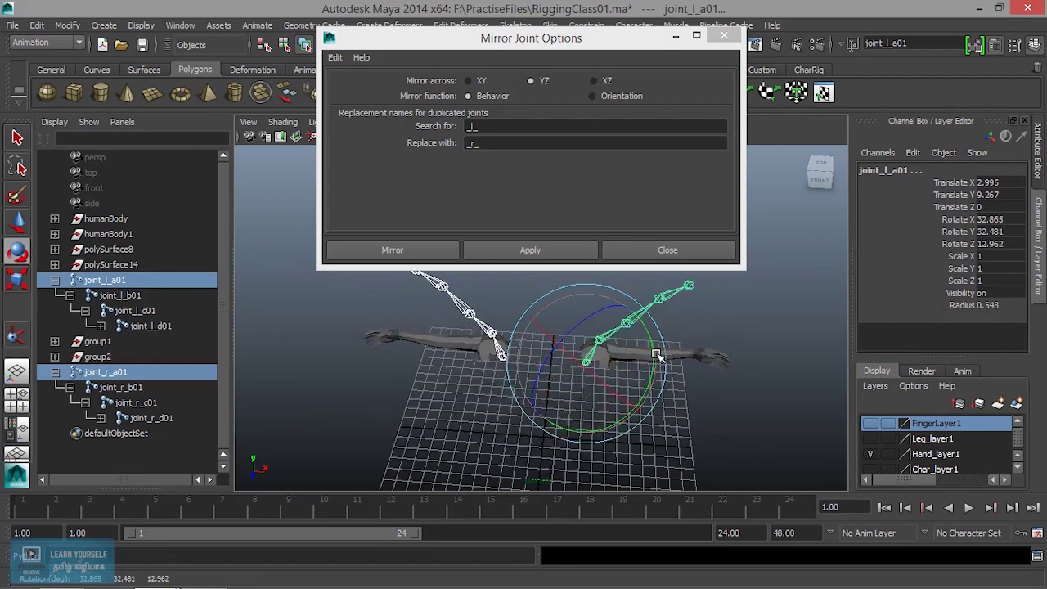
{"action": "key", "text": "ctrl+z"}
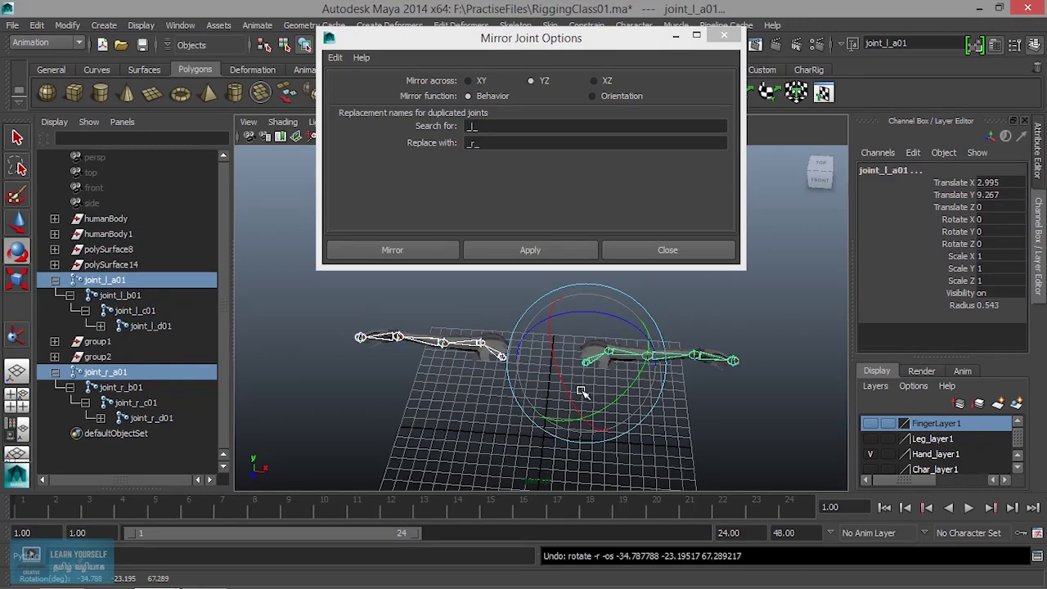
Select only the mirrored joint_r_a01 chain and delete it
{"action": "left_click", "coordinate": [497, 374]}
{"action": "left_click", "coordinate": [501, 356]}
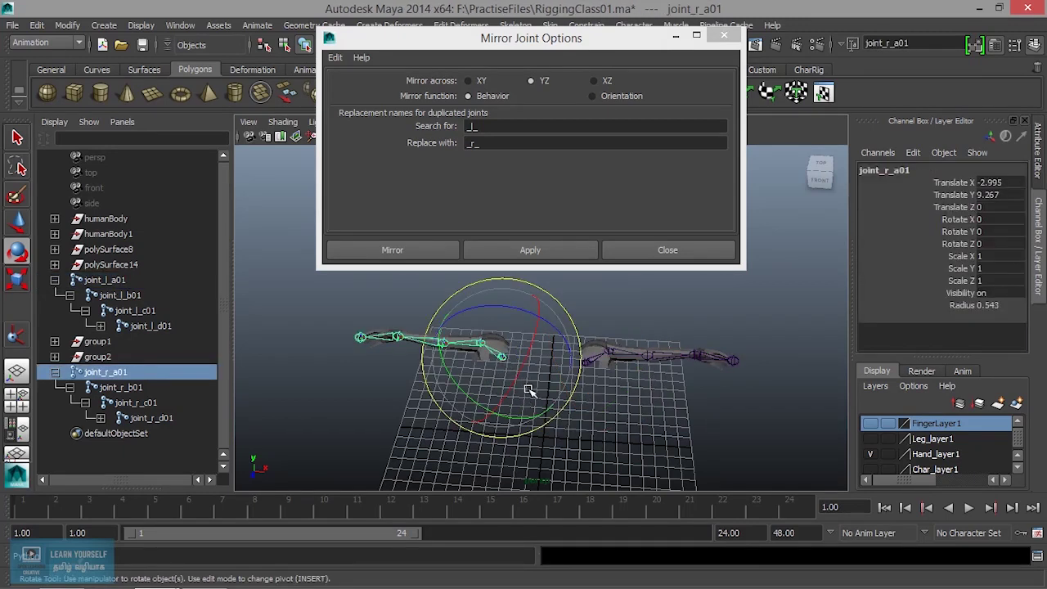
{"action": "key", "text": "Delete"}
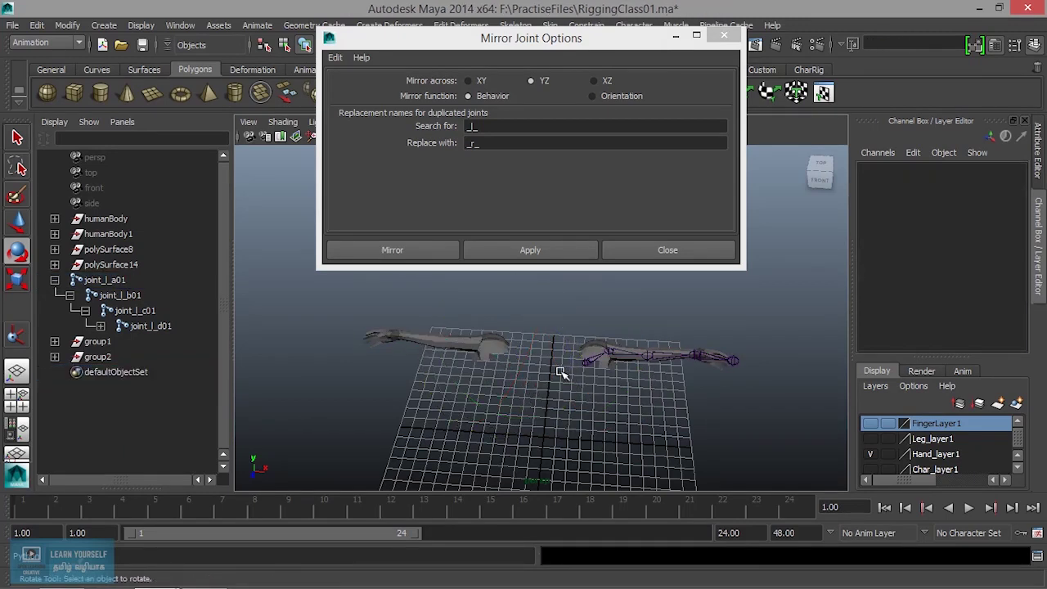
Mirror joint_l_a01 again with the Orientation mirror function to recreate joint_r_a01
{"action": "left_click", "coordinate": [587, 365]}
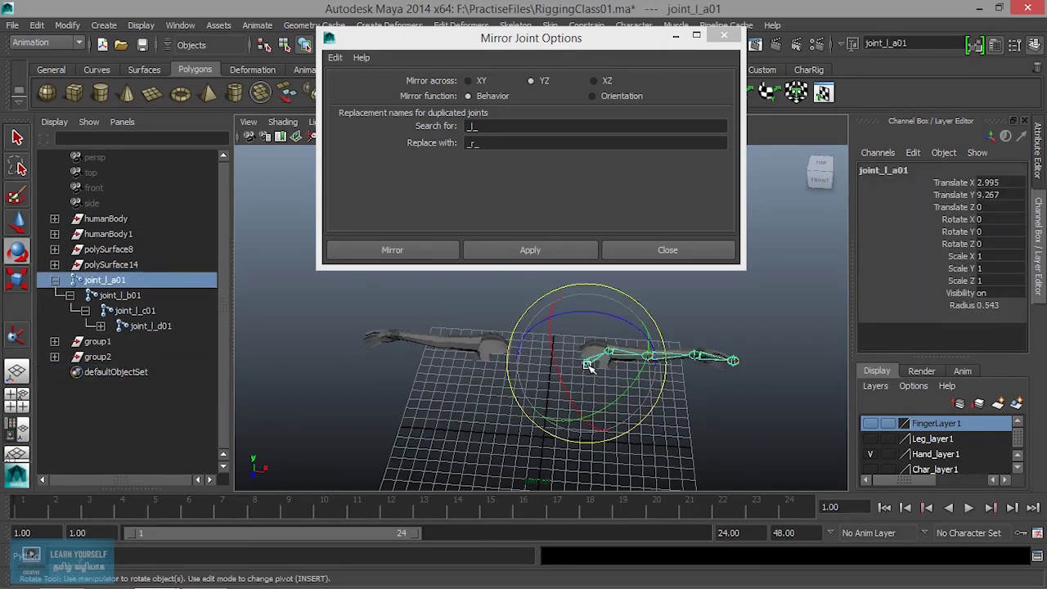
{"action": "left_click", "coordinate": [593, 95]}
{"action": "left_click", "coordinate": [528, 253]}
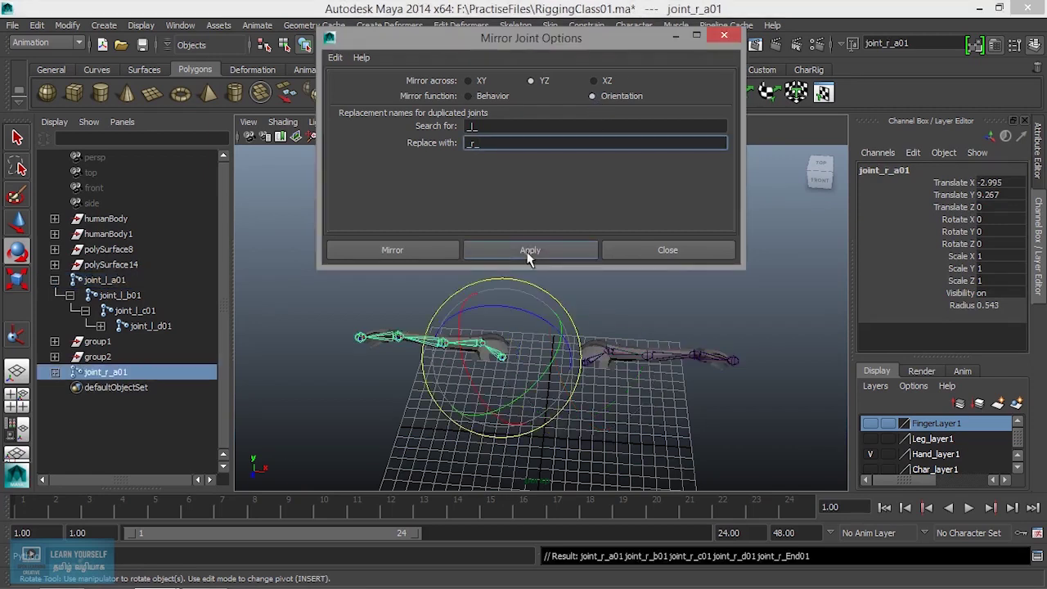
Select both arm chains, test-rotate them to compare orientation, then undo the rotations
{"action": "left_click", "coordinate": [595, 373]}
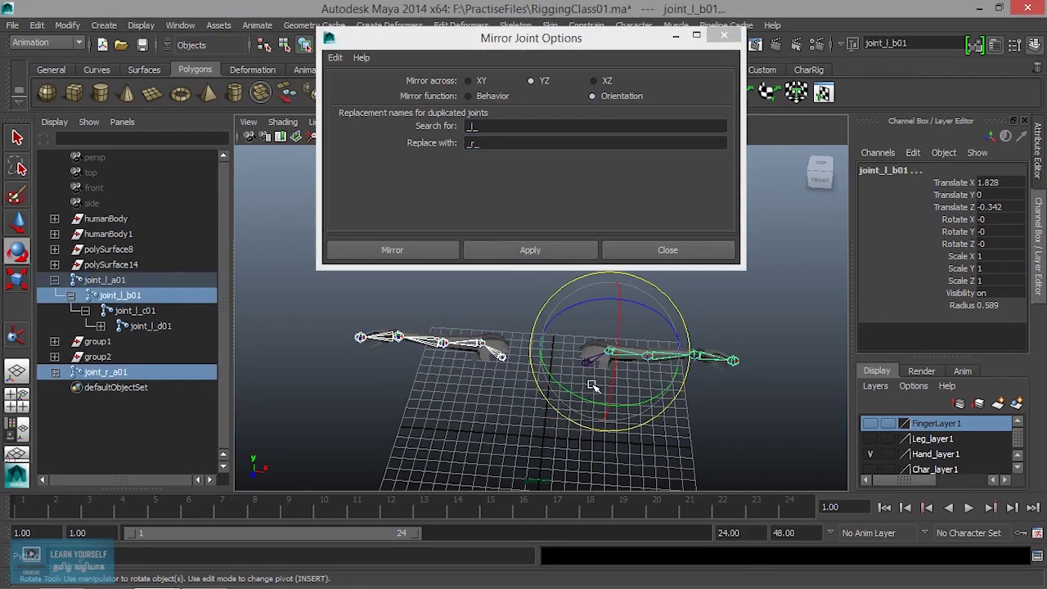
{"action": "key", "text": "ctrl+z"}
{"action": "key", "text": "q"}
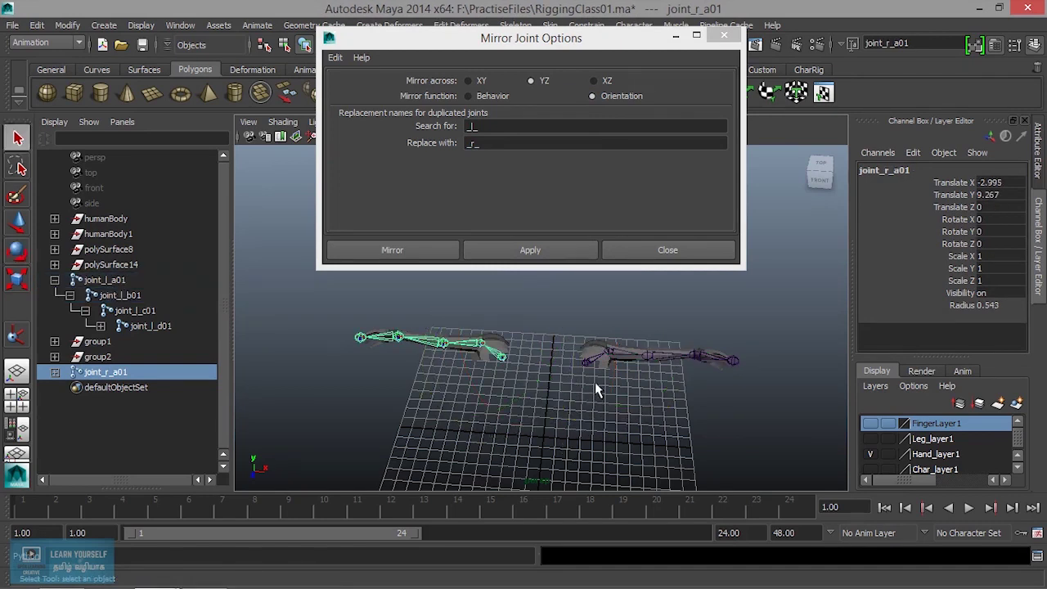
{"action": "left_click", "coordinate": [591, 370], "text": "shift"}
{"action": "left_click", "coordinate": [588, 365], "text": "shift"}
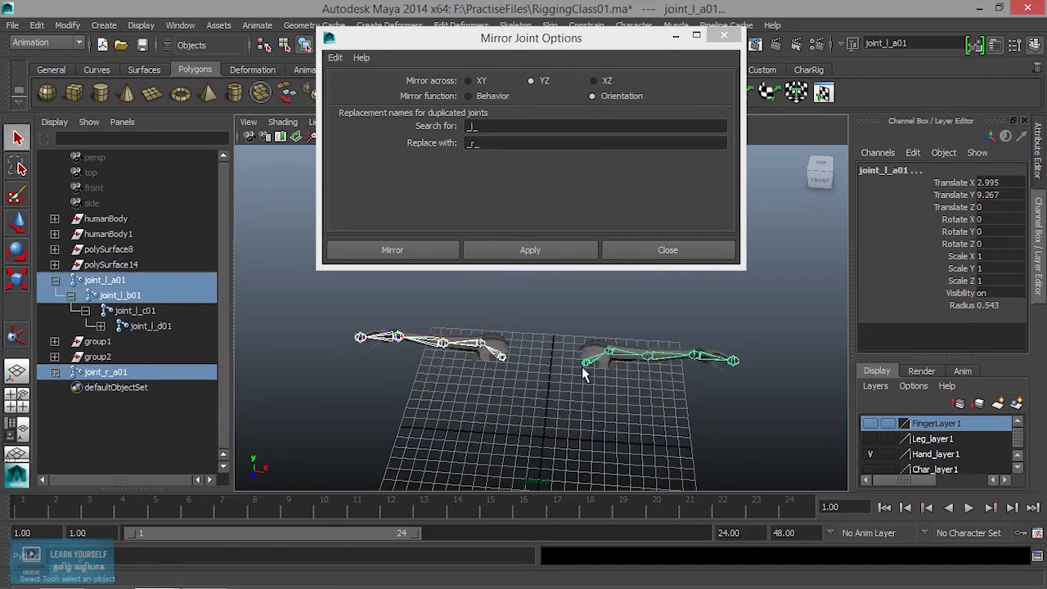
{"action": "key", "text": "e"}
{"action": "mouse_move", "coordinate": [634, 393]}
{"action": "left_mouse_down"}
{"action": "mouse_move", "coordinate": [582, 409]}
{"action": "mouse_move", "coordinate": [674, 363]}
{"action": "mouse_move", "coordinate": [671, 385]}
{"action": "left_mouse_up"}
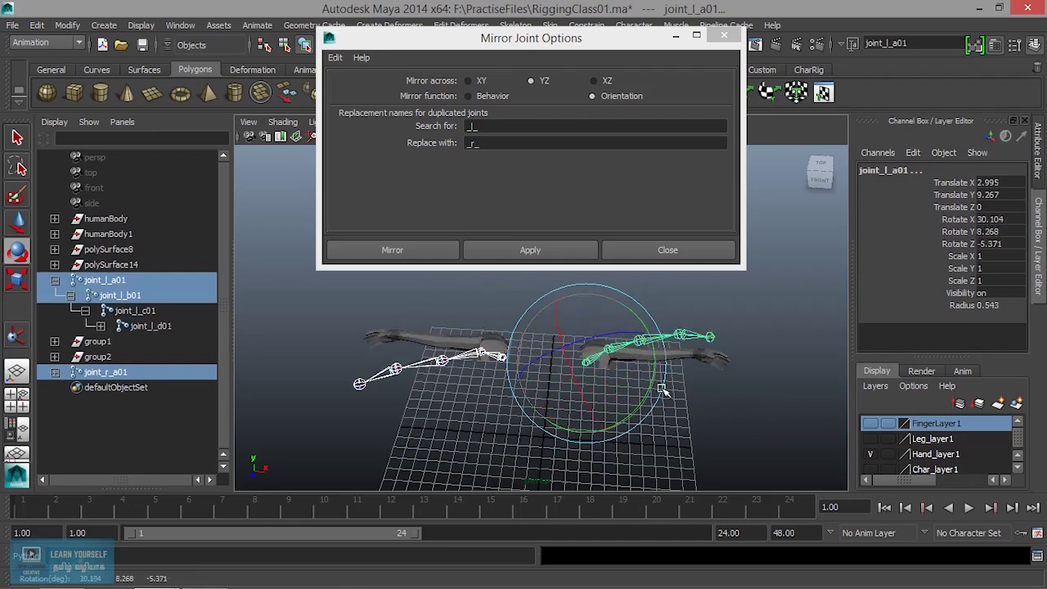
{"action": "left_click_drag", "start_coordinate": [670, 384], "coordinate": [605, 399]}
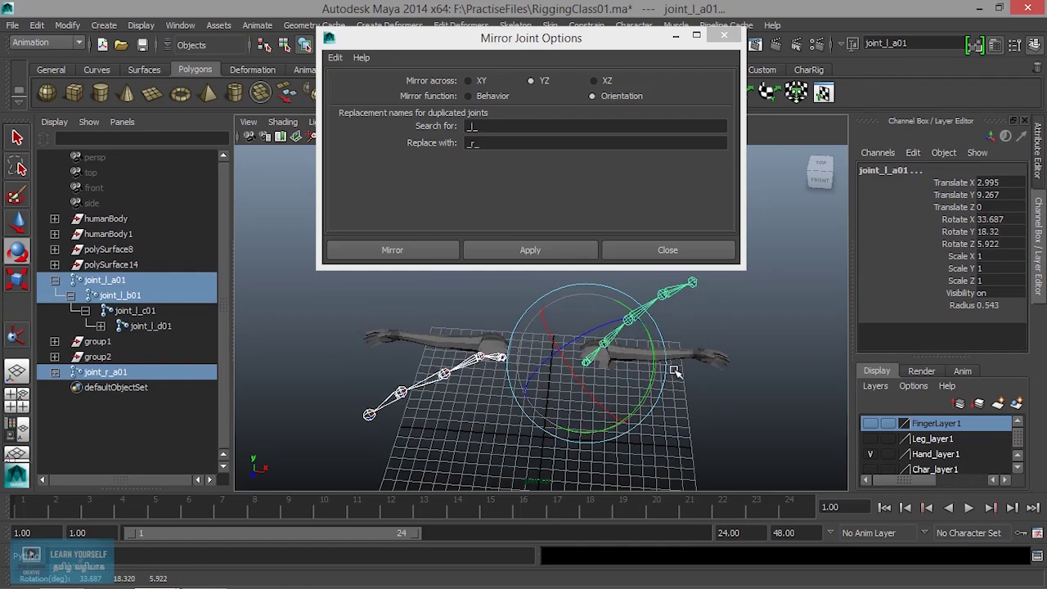
{"action": "mouse_move", "coordinate": [606, 399]}
{"action": "left_mouse_down", "text": "alt"}
{"action": "mouse_move", "coordinate": [636, 376]}
{"action": "mouse_move", "coordinate": [599, 392]}
{"action": "mouse_move", "coordinate": [664, 393]}
{"action": "mouse_move", "coordinate": [692, 381]}
{"action": "mouse_move", "coordinate": [631, 393]}
{"action": "mouse_move", "coordinate": [597, 385]}
{"action": "mouse_move", "coordinate": [627, 397]}
{"action": "left_mouse_up", "text": "alt"}
{"action": "key", "text": "ctrl+z"}
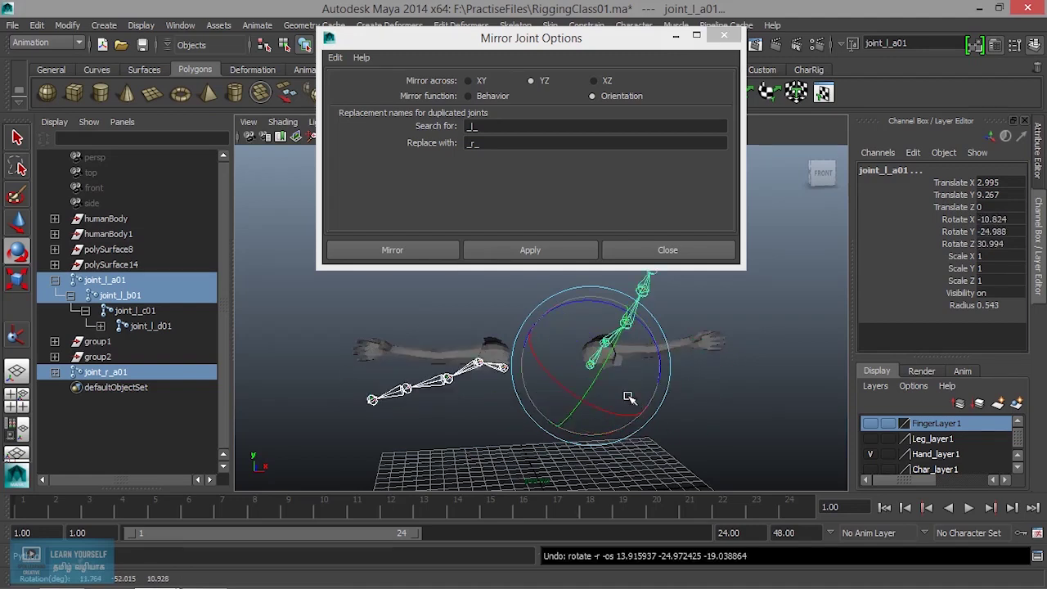
{"action": "key", "text": "ctrl+z"}
{"action": "key", "text": "ctrl+z"}
{"action": "key", "text": "ctrl+z"}
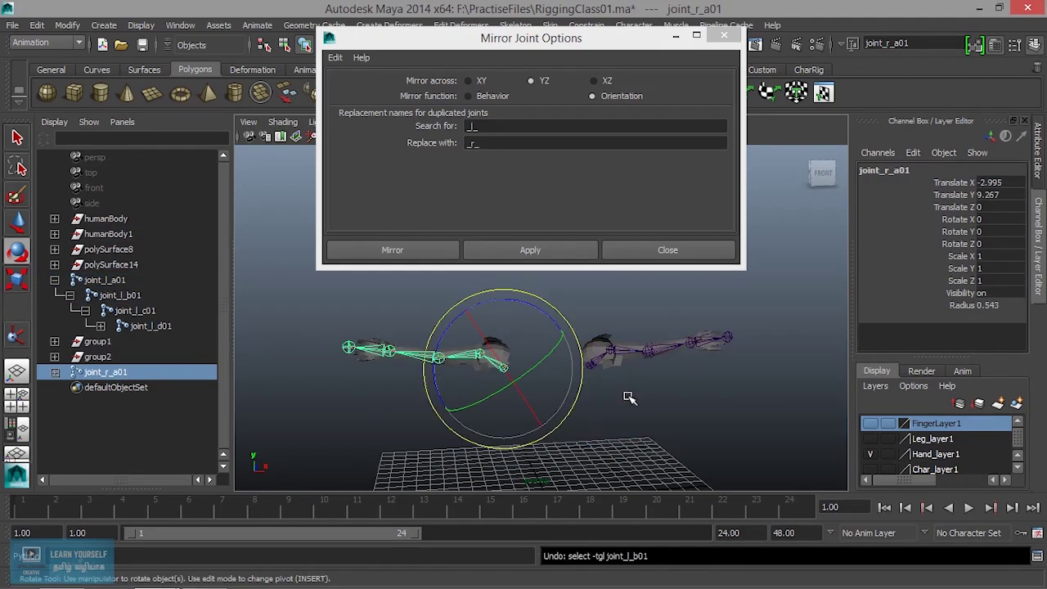
{"action": "key", "text": "ctrl+z"}
Re-mirror joint_l_a01 using Behavior and expand joint_r_a01 to list joint_r_b01 and joint_r_c01
{"action": "left_click", "coordinate": [683, 433]}
{"action": "left_click", "coordinate": [591, 362]}
{"action": "left_click", "coordinate": [468, 96]}
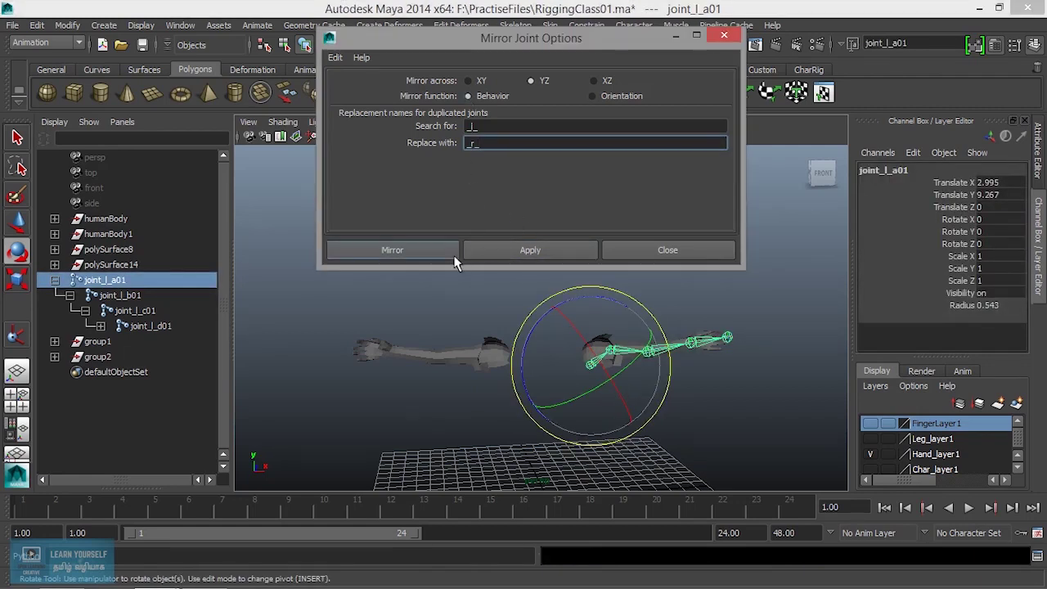
{"action": "left_click", "coordinate": [409, 247]}
{"action": "left_click", "coordinate": [352, 286]}
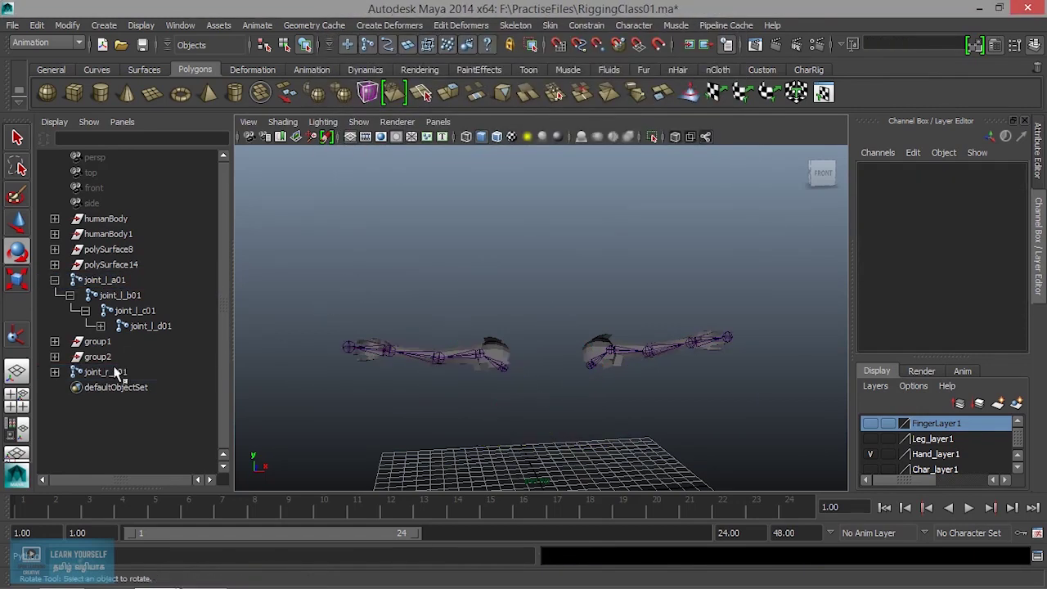
{"action": "left_click", "coordinate": [53, 372]}
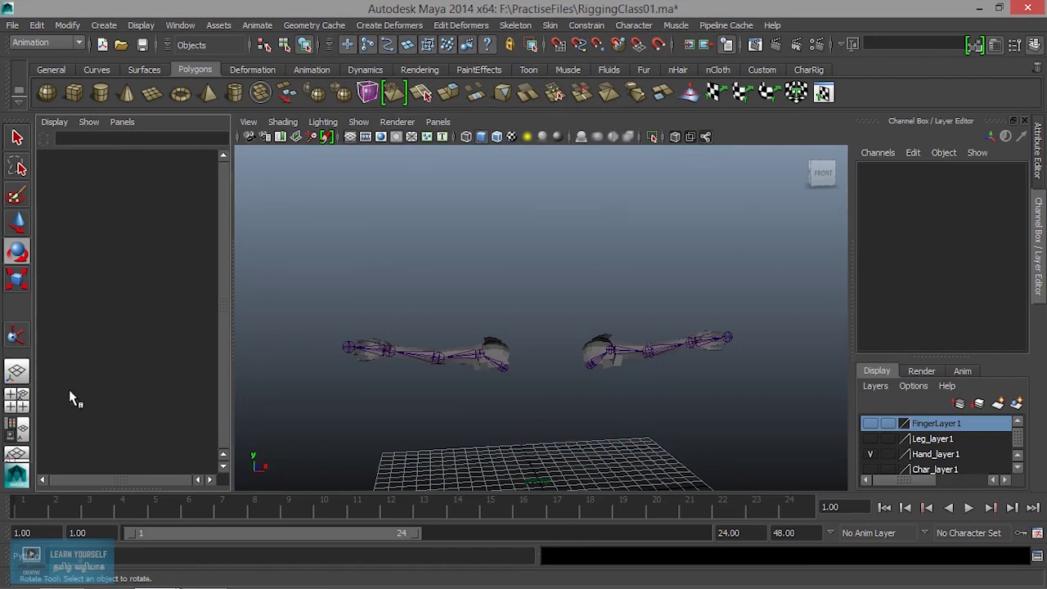
{"action": "left_click", "coordinate": [505, 368]}
{"action": "left_click", "coordinate": [592, 363], "text": "shift"}
{"action": "mouse_move", "coordinate": [635, 388]}
{"action": "left_mouse_down"}
{"action": "mouse_move", "coordinate": [553, 384]}
{"action": "mouse_move", "coordinate": [565, 394]}
{"action": "left_mouse_up"}
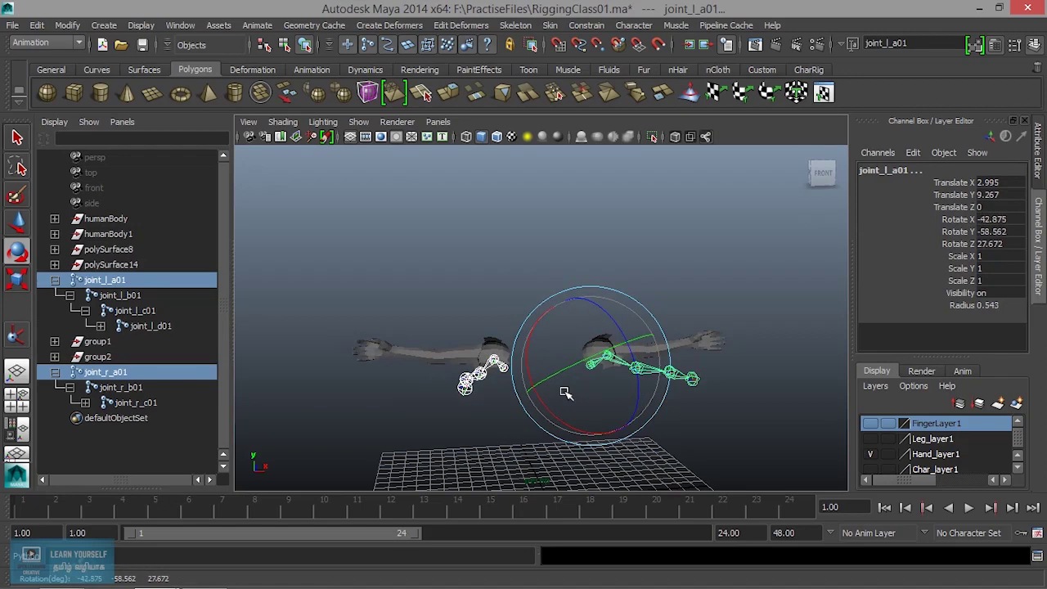
{"action": "key", "text": "ctrl+z"}
{"action": "mouse_move", "coordinate": [565, 393]}
{"action": "left_mouse_down", "text": "alt"}
{"action": "mouse_move", "coordinate": [540, 356]}
{"action": "mouse_move", "coordinate": [467, 355]}
{"action": "mouse_move", "coordinate": [547, 376]}
{"action": "mouse_move", "coordinate": [357, 428]}
{"action": "left_mouse_up", "text": "alt"}
{"action": "right_click_drag", "start_coordinate": [357, 428], "coordinate": [541, 400], "text": "alt"}
{"action": "left_click_drag", "start_coordinate": [541, 400], "coordinate": [477, 396], "text": "alt"}
{"action": "right_click_drag", "start_coordinate": [477, 396], "coordinate": [556, 377], "text": "alt"}
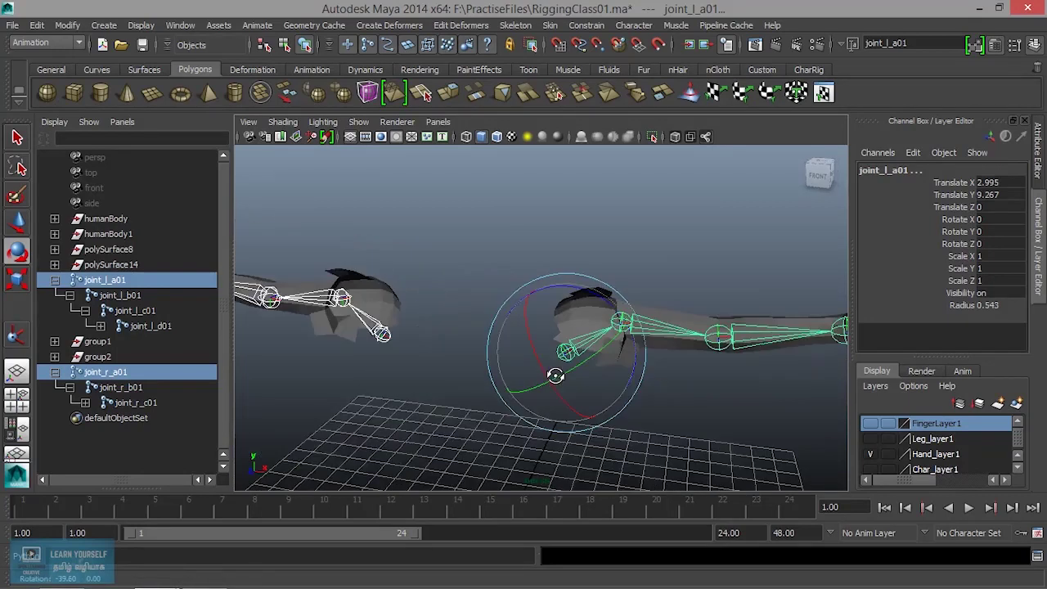